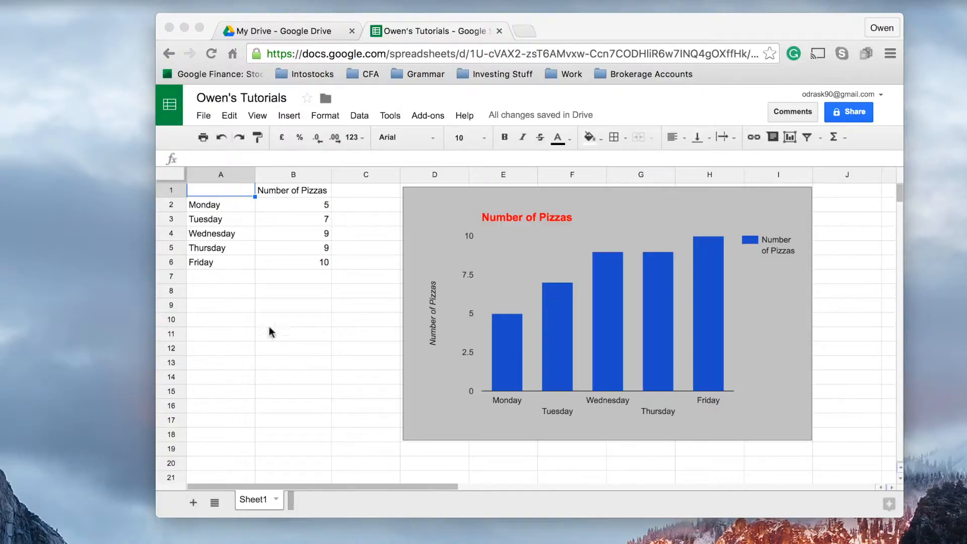
Step: Delete the Number of Pizzas chart and clear the source data in cells A1:B6
left_click(427, 219)
left_click(419, 224)
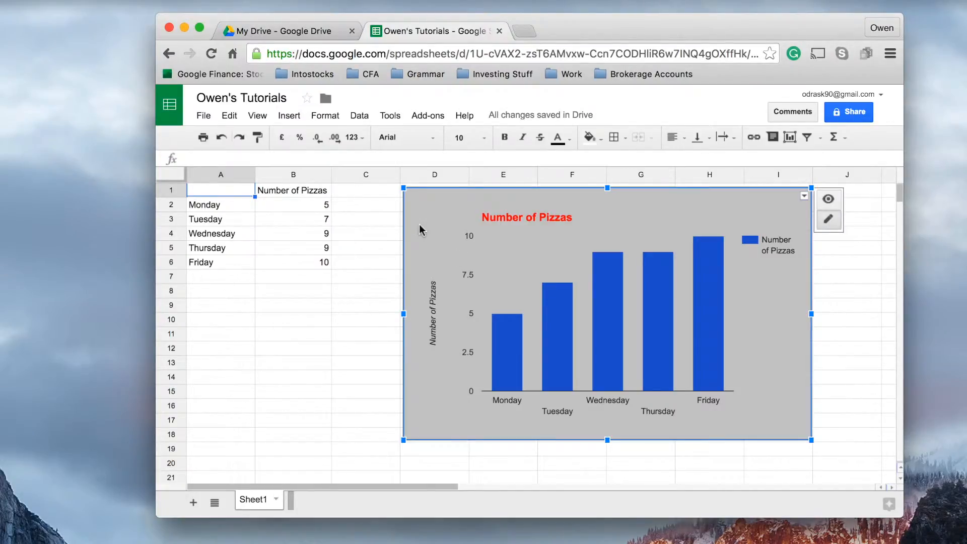
key("Delete")
left_click_drag(212, 193, 297, 269)
key("Delete")
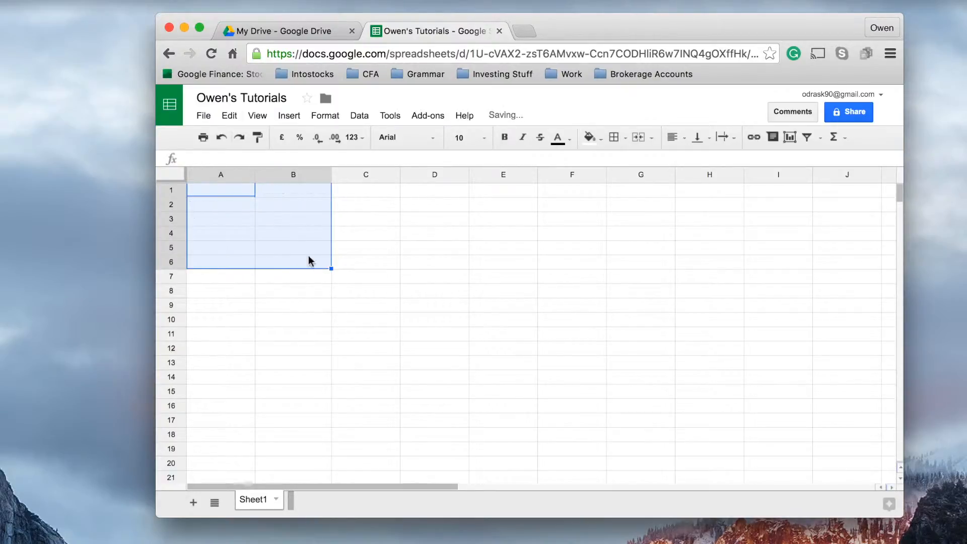
Step: Enter the values 1, 2 and 3 down column C in cells C2:C4
left_click(355, 223)
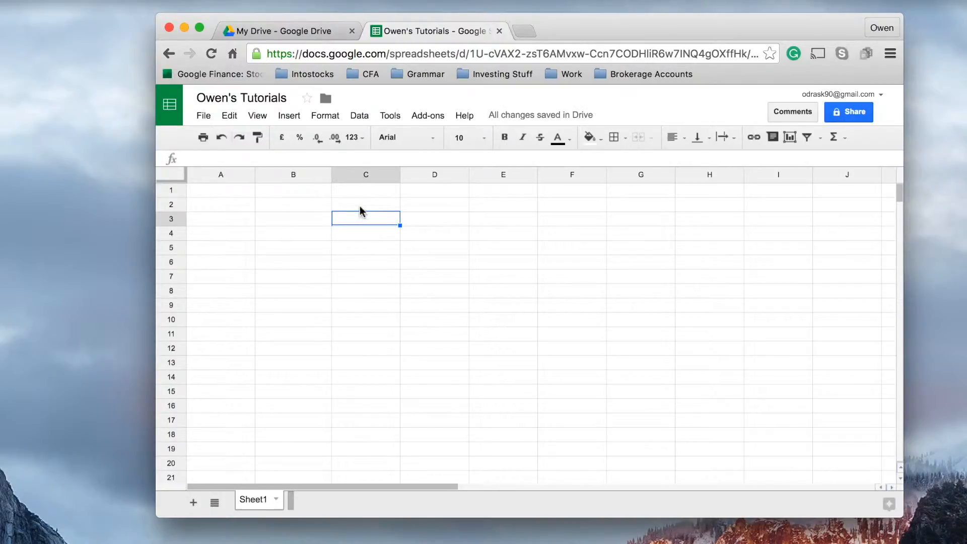
left_click(361, 207)
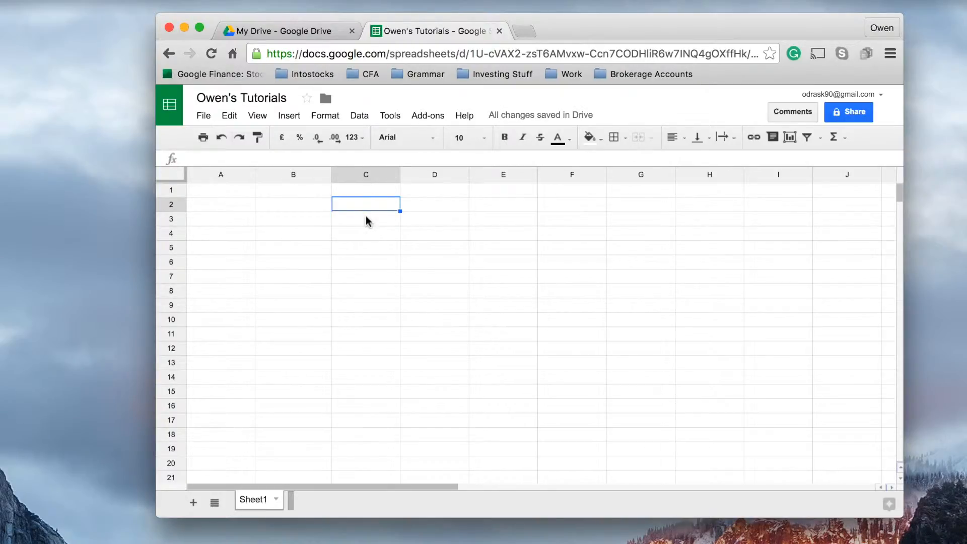
type("1")
key("Return")
type("2")
key("Return")
type("3")
key("Return")
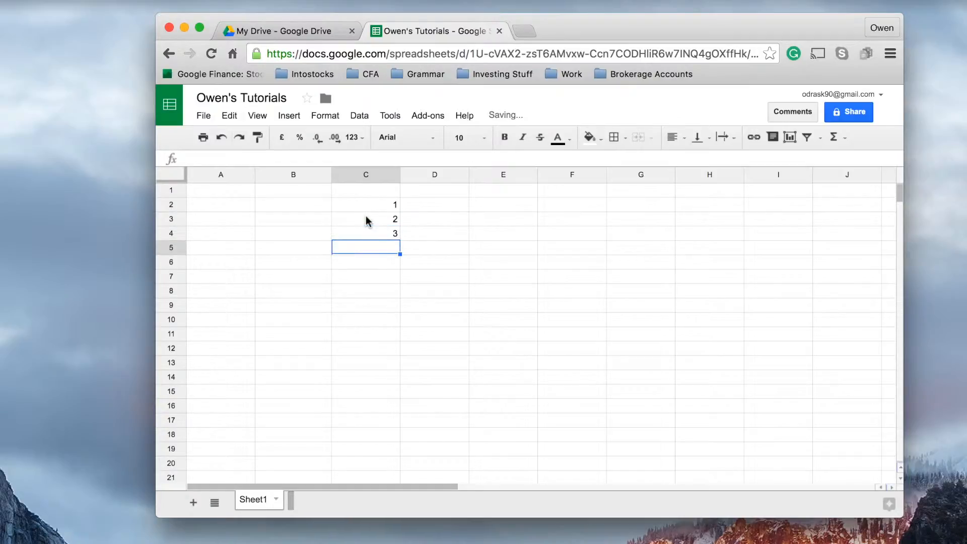
left_click_drag(369, 202, 369, 234)
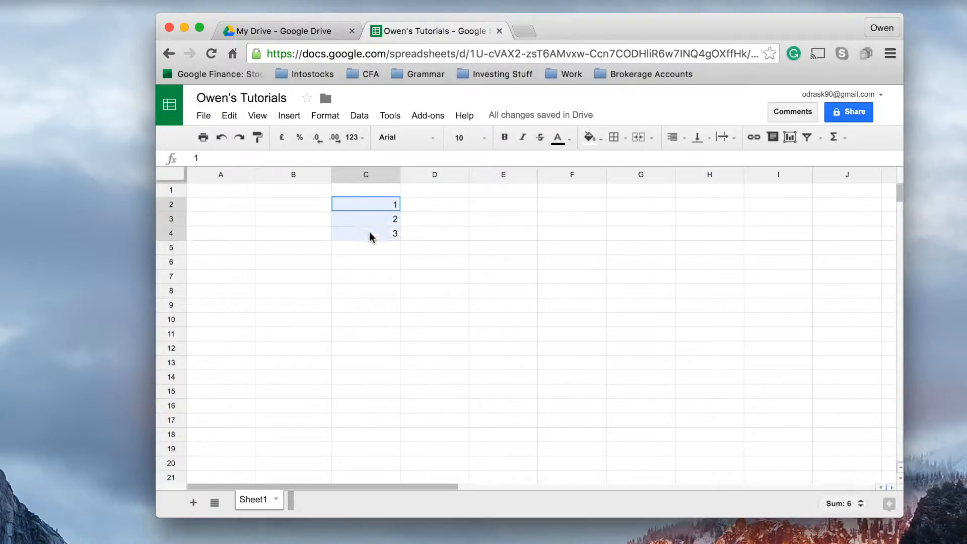
left_click(370, 249)
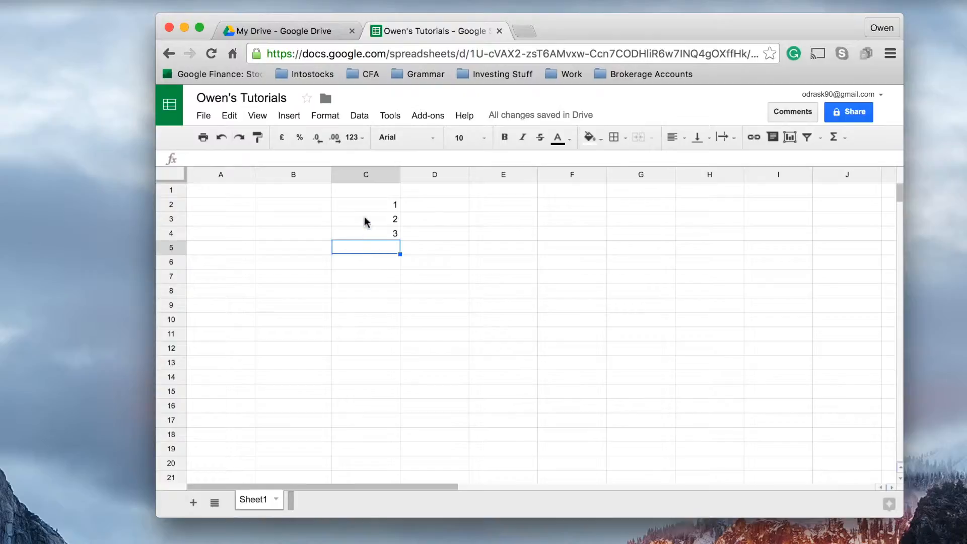
left_click(370, 209)
left_click_drag(370, 214, 364, 240)
Step: Manually enter the values 4, 5, 6, 7, 8, 9 and 10 one per cell in C5:C11
left_click(364, 247)
type("4")
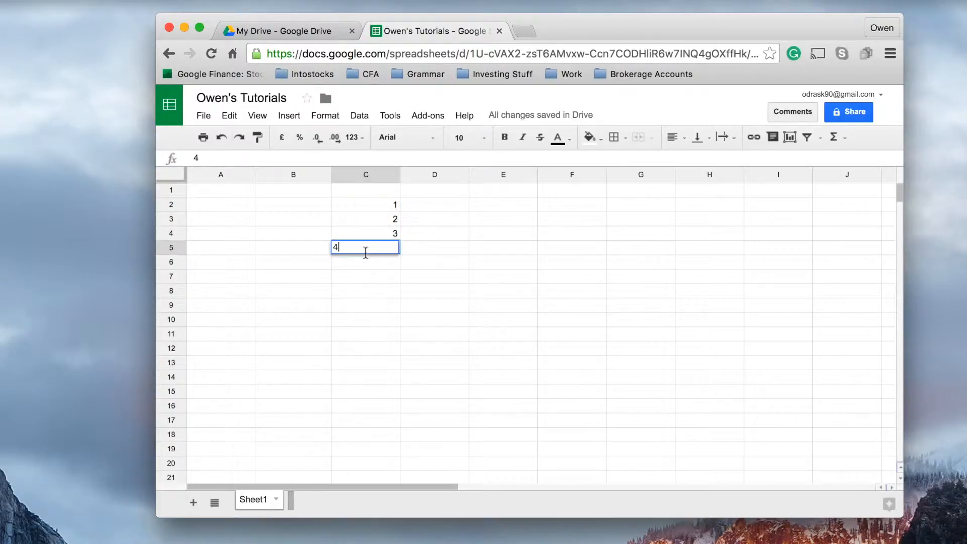
key("Return")
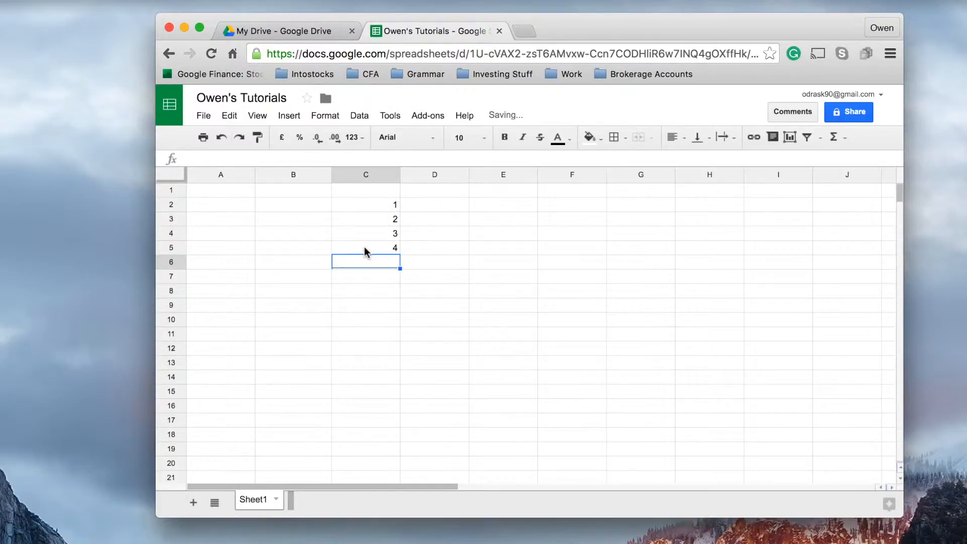
type("5")
key("Return")
type("6")
key("Return")
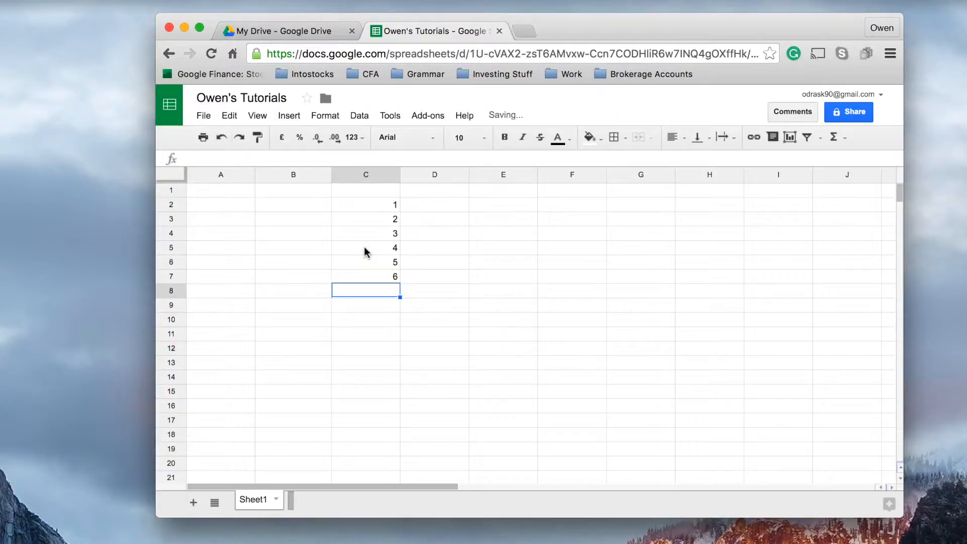
type("7")
key("Return")
type("8")
key("Return")
type("9")
key("Return")
type("0")
key("Return")
key("Up")
type("10")
key("Return")
Step: Enter the values 2 and 4 in cells D2 and D3
left_click_drag(376, 207, 355, 337)
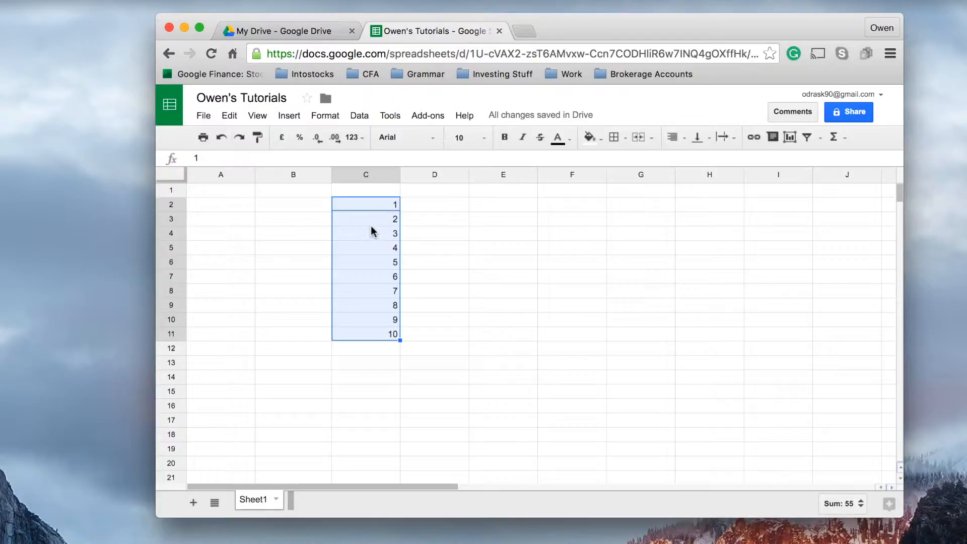
left_click(443, 209)
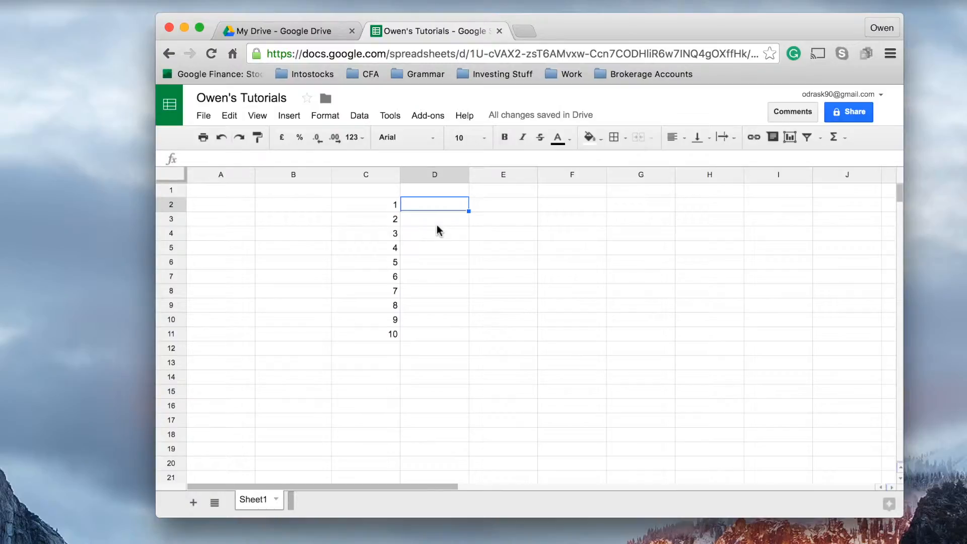
type("2")
key("Return")
type("4")
key("Return")
Step: Manually enter the even numbers 6, 8, 10, 12, 14, 16, 18 and 20 in cells D4:D11
type("6")
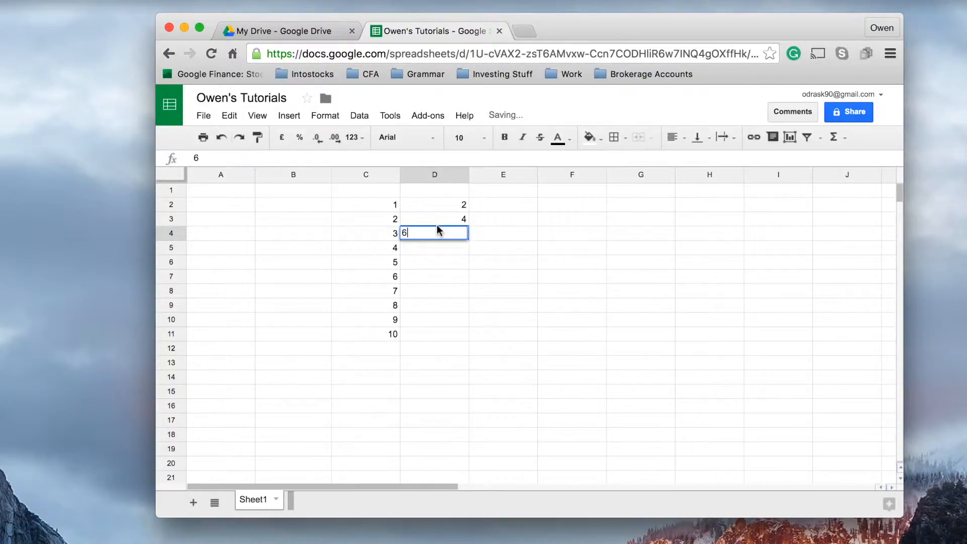
key("Return")
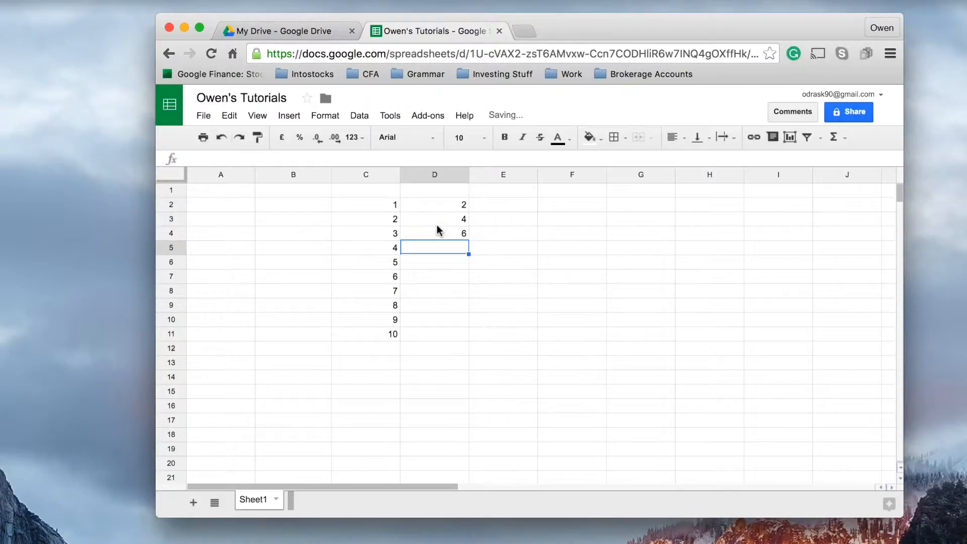
type("8")
key("Return")
type("1")
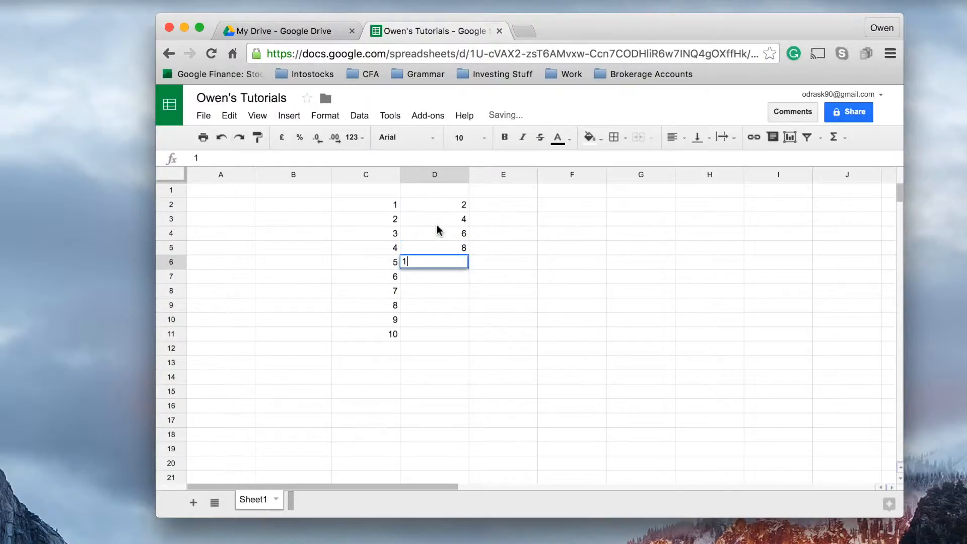
type("0")
key("Return")
type("12")
key("Return")
type("14")
key("Return")
type("16")
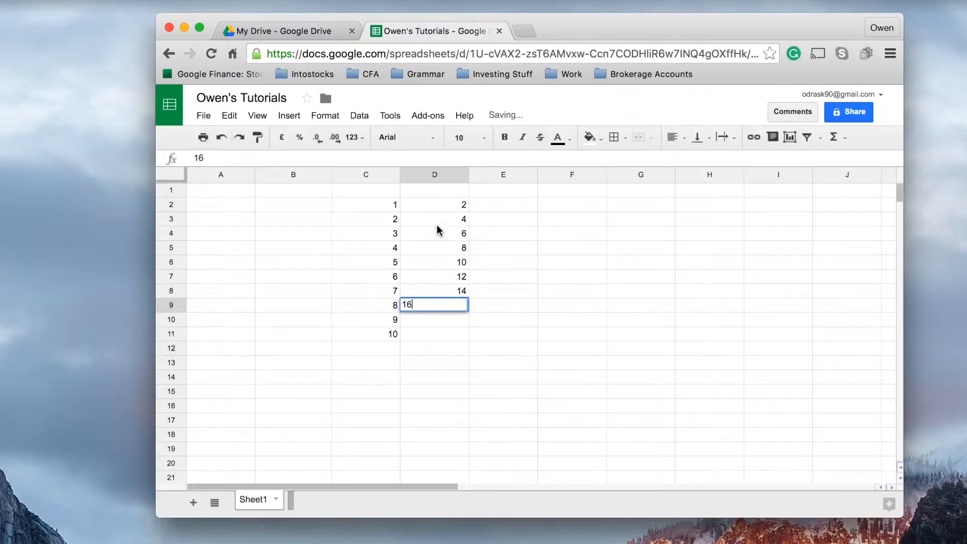
key("Return")
type("18")
key("Return")
type("20")
key("Return")
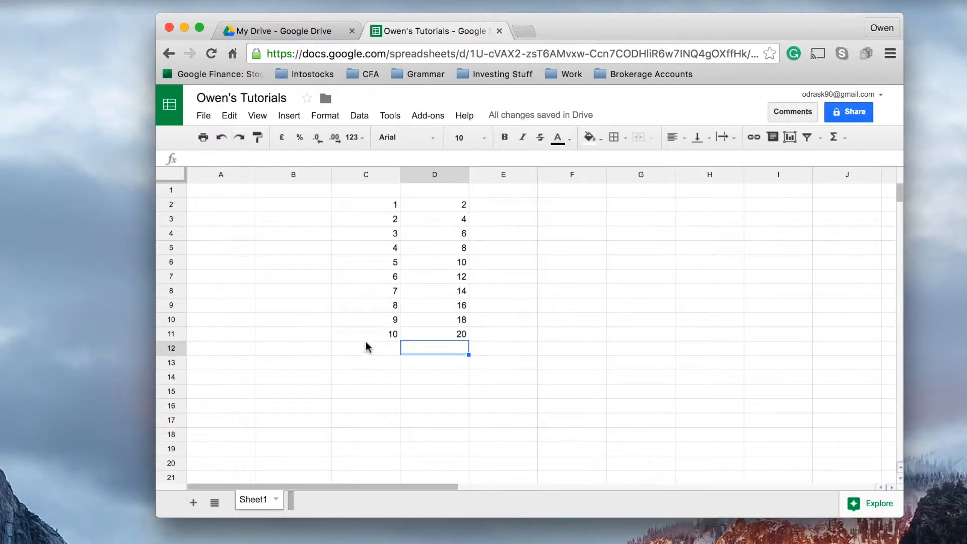
Step: Clear the values in cells C5:C11, keeping only the first three numbers of the column
left_click_drag(374, 336, 382, 235)
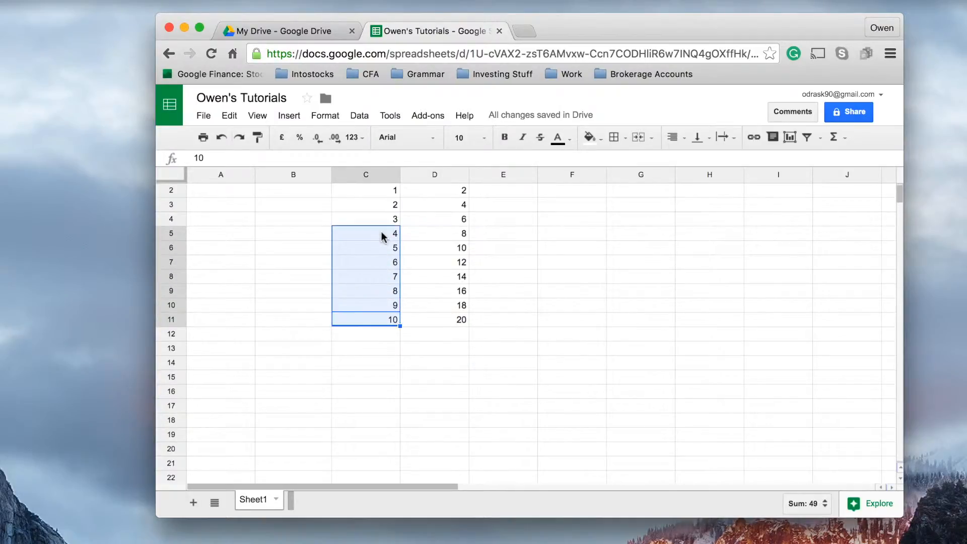
key("Delete")
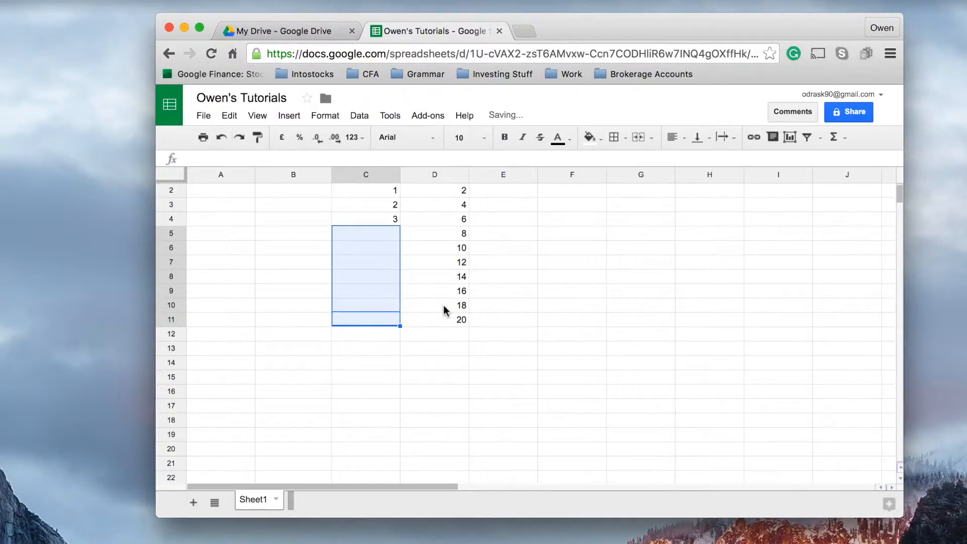
scroll(447, 310, "up", 1)
left_click(326, 250)
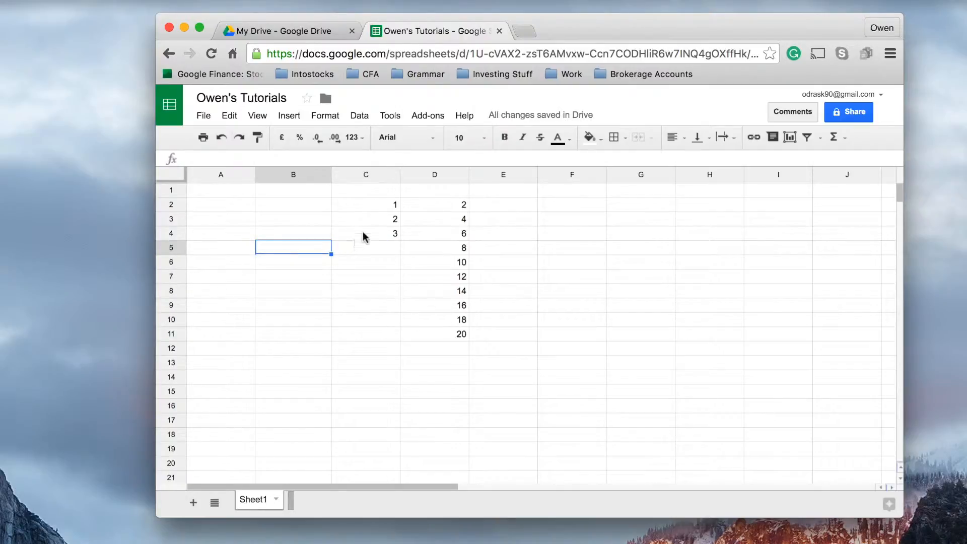
left_click_drag(367, 210, 362, 231)
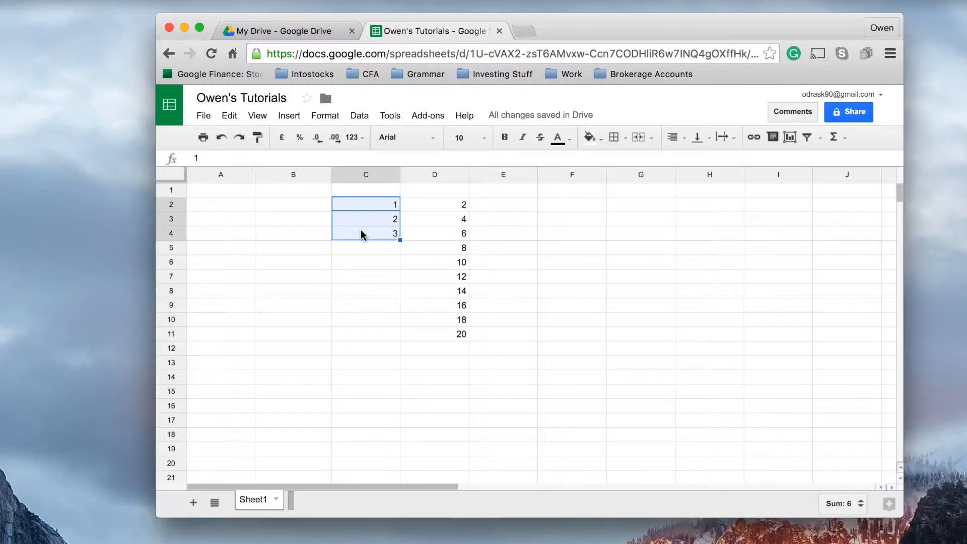
left_click(312, 235)
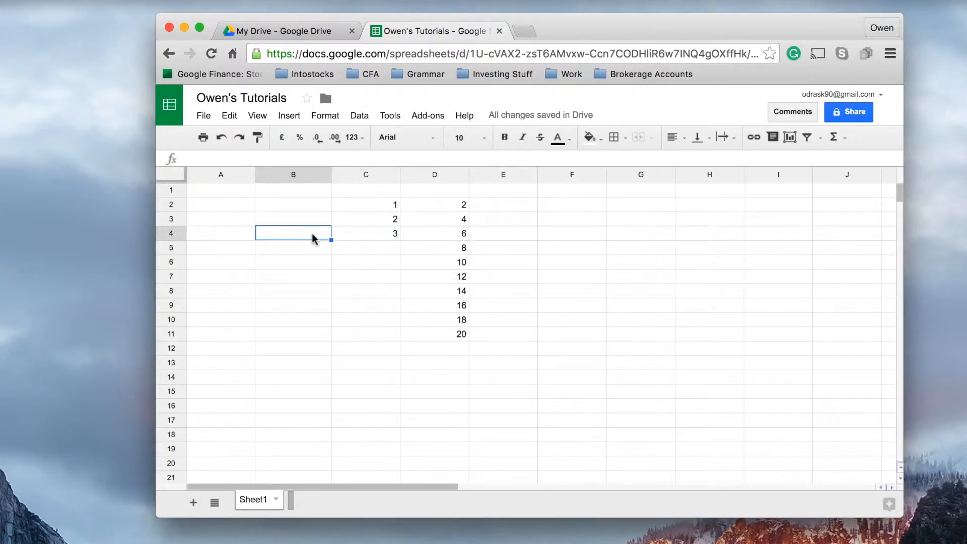
left_click(364, 206)
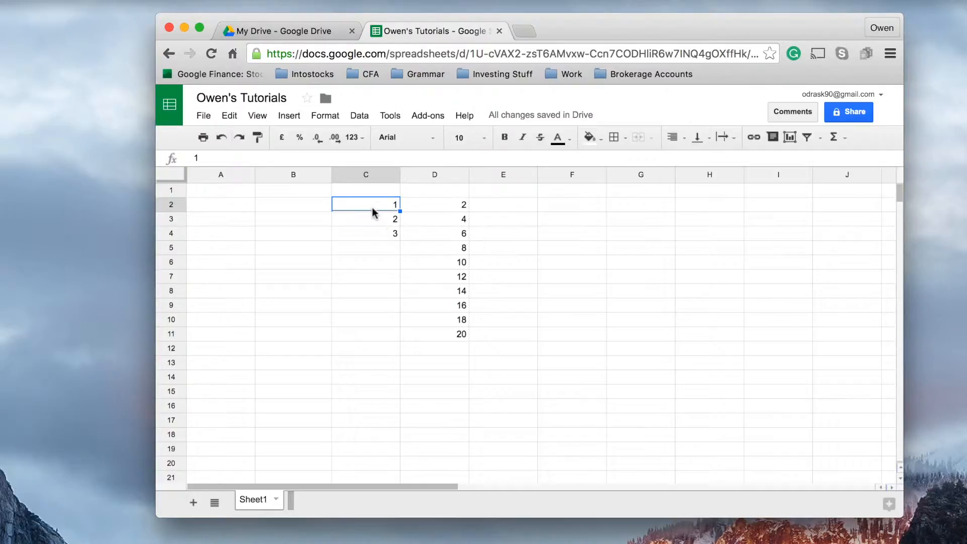
key("Left")
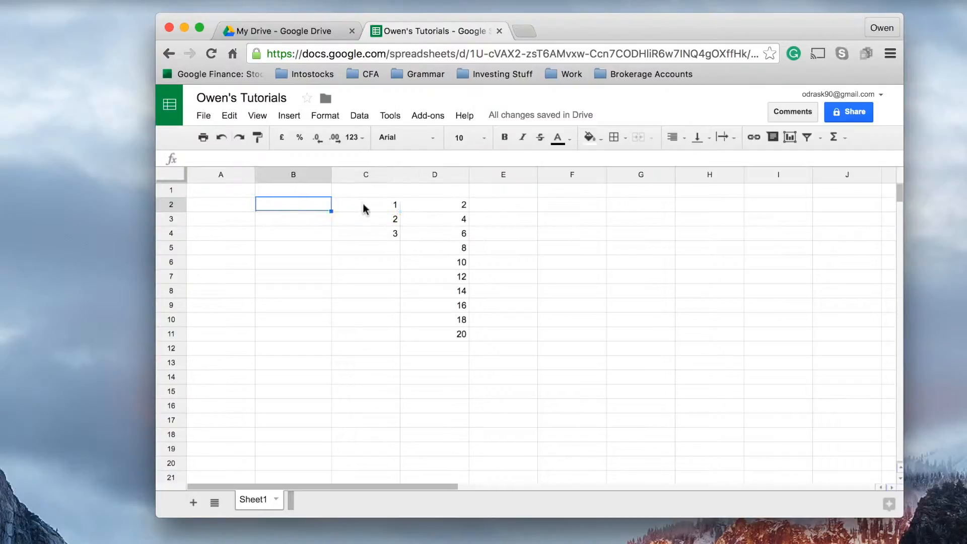
left_click(369, 209)
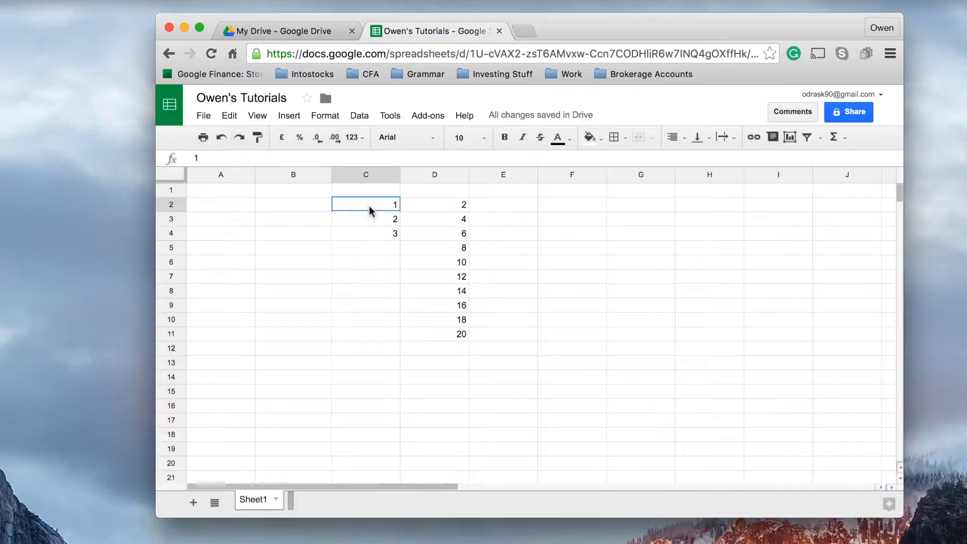
Step: Autofill the number series from cells C2:C4 down to C8
left_click_drag(368, 212, 364, 238)
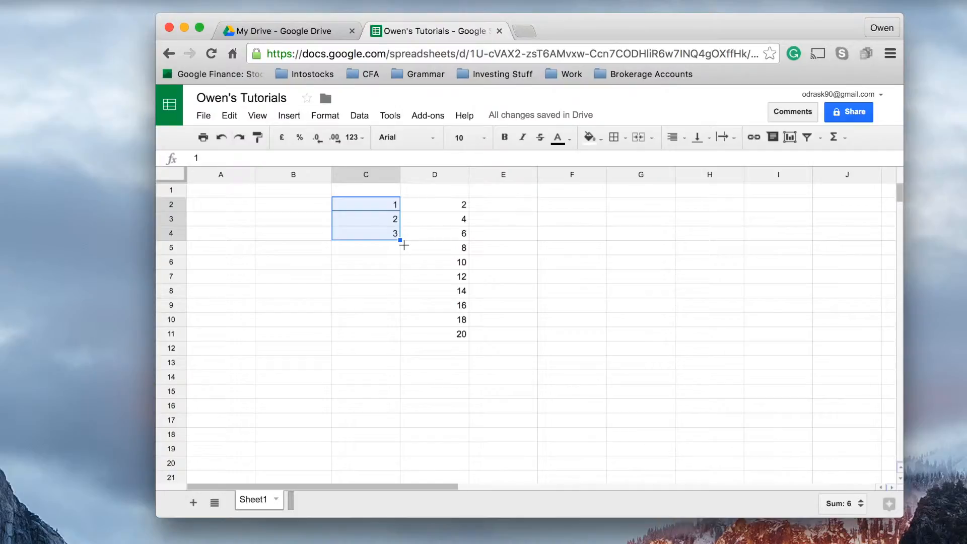
left_click_drag(404, 246, 402, 278)
left_click_drag(401, 278, 400, 298)
left_click_drag(400, 298, 400, 297)
left_click_drag(400, 297, 400, 297)
left_click_drag(400, 297, 401, 298)
left_click_drag(400, 299, 403, 298)
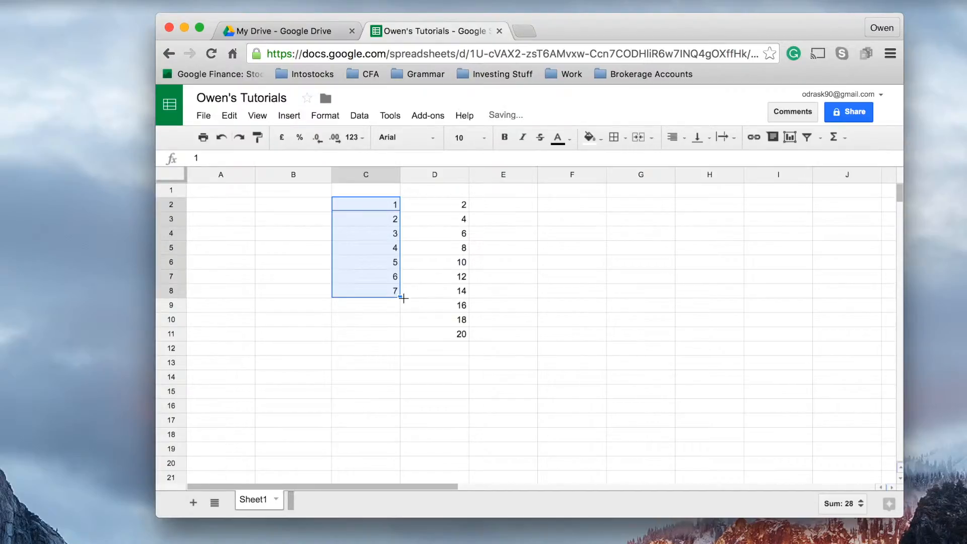
Step: Extend the number series in C2:C8 down to cell C11 with autofill
left_click(374, 209)
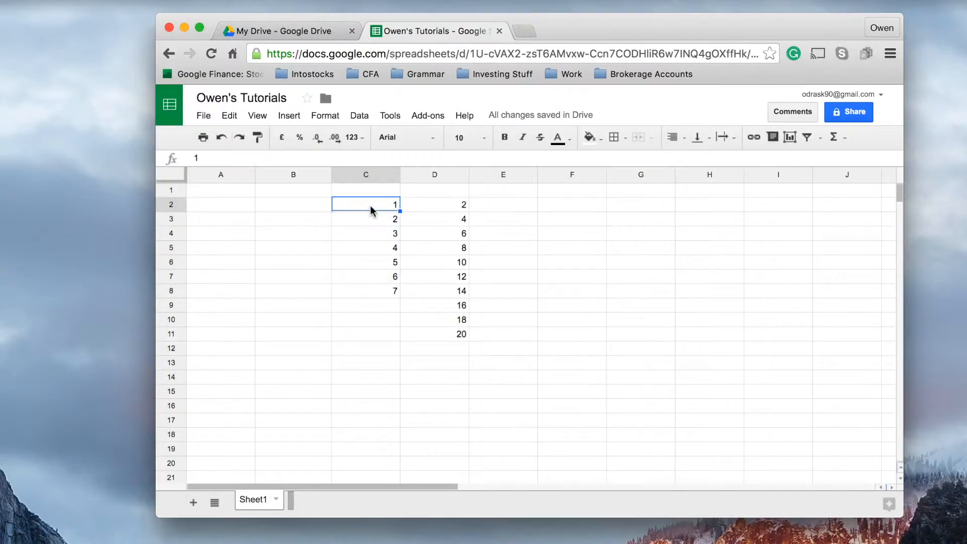
left_click_drag(371, 219, 383, 292)
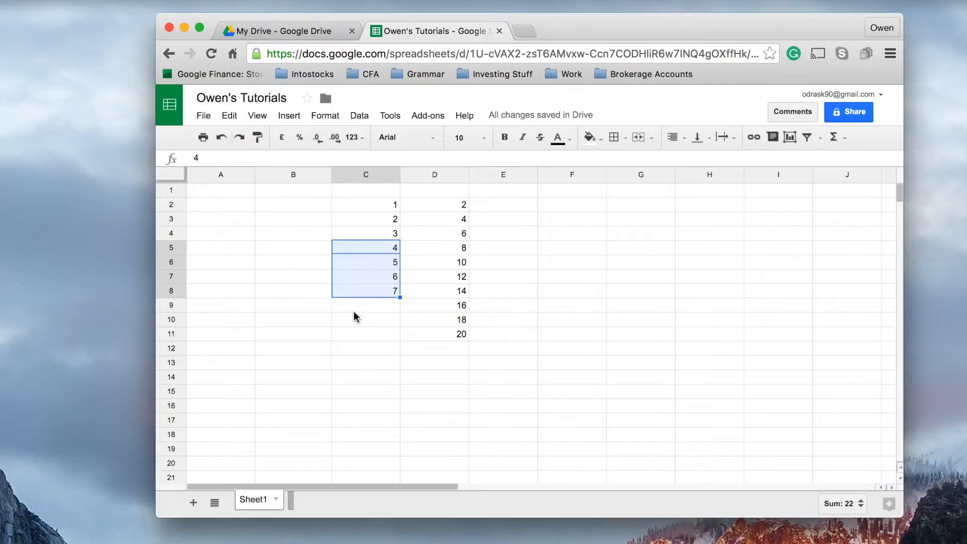
left_click(375, 208)
left_click_drag(375, 209, 372, 295)
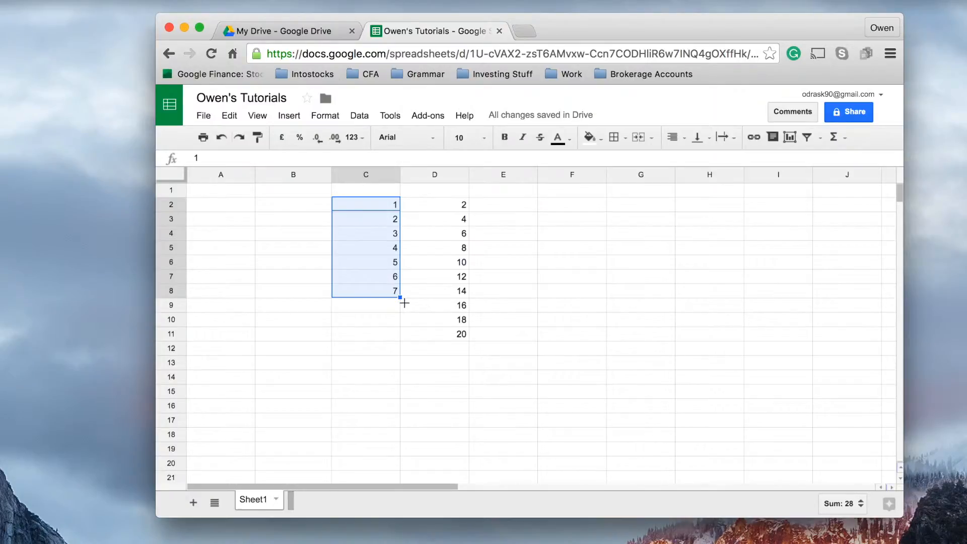
left_click_drag(404, 302, 403, 337)
left_click_drag(404, 336, 403, 337)
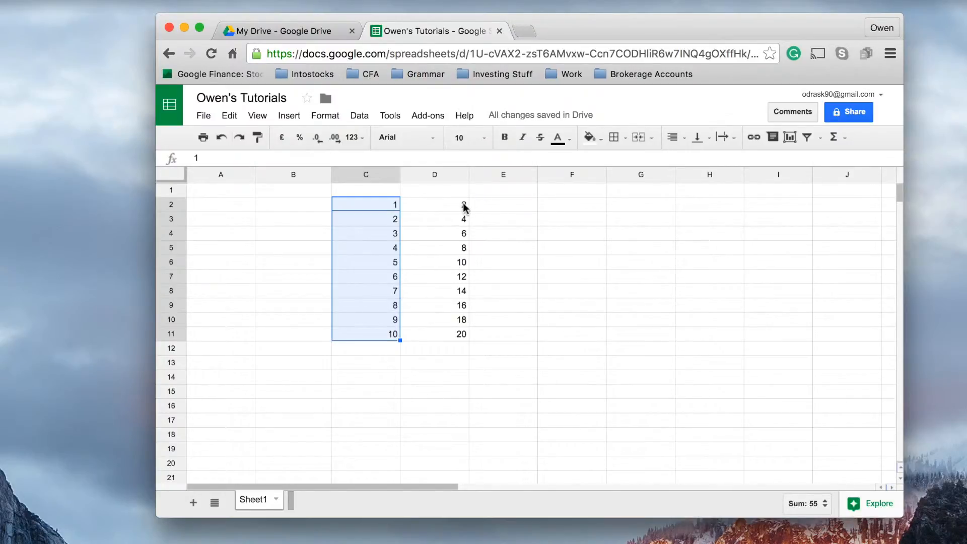
Step: Clear the values in cells D4:D11, keeping only the first two even numbers
left_click(444, 334)
left_click_drag(441, 336, 444, 238)
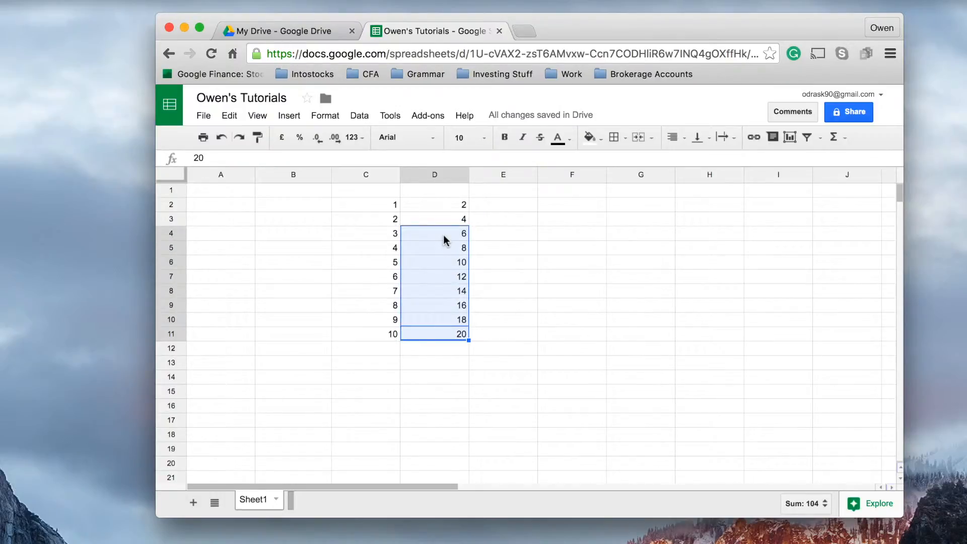
key("Delete")
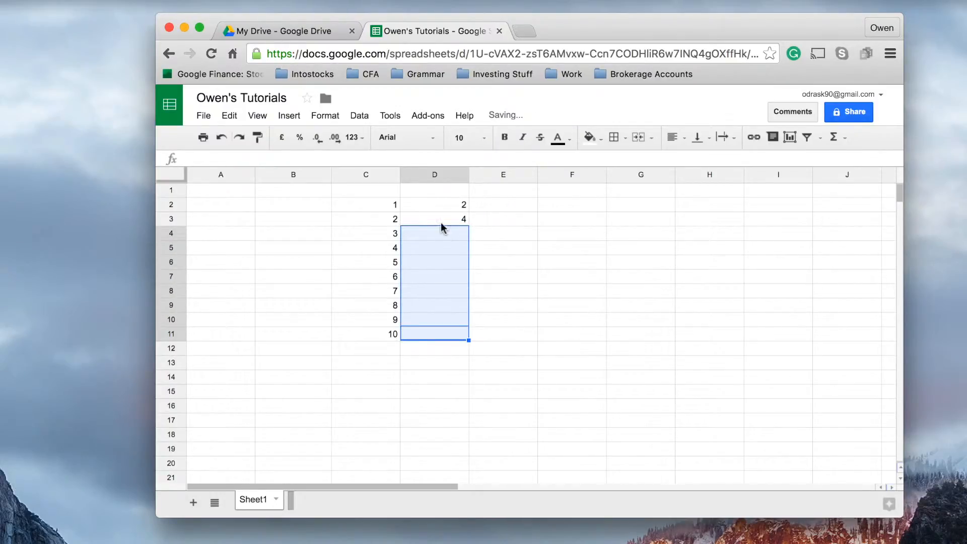
left_click(459, 244)
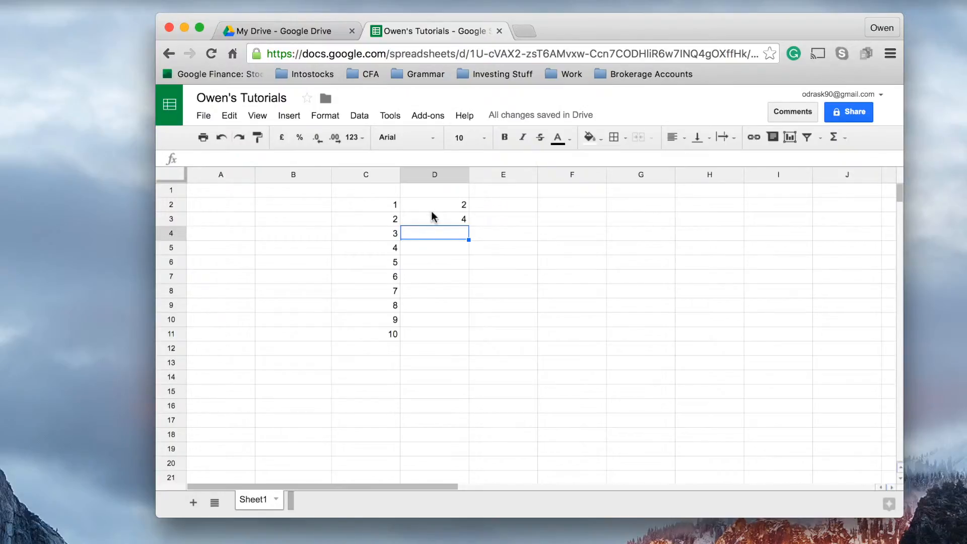
Step: Autofill the even-number series from cells D2:D3 down to cell D4
left_click_drag(434, 208, 433, 215)
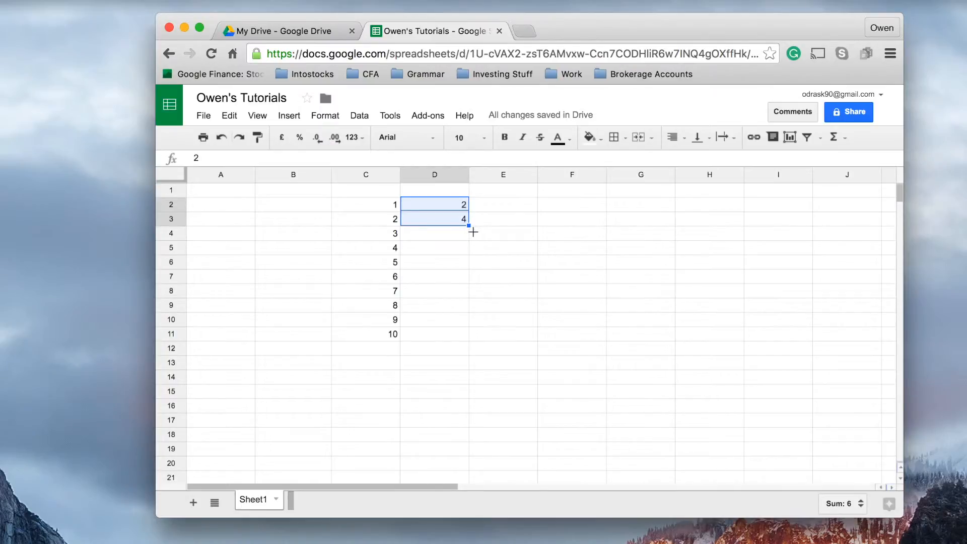
left_click_drag(472, 232, 472, 234)
left_click_drag(473, 235, 470, 235)
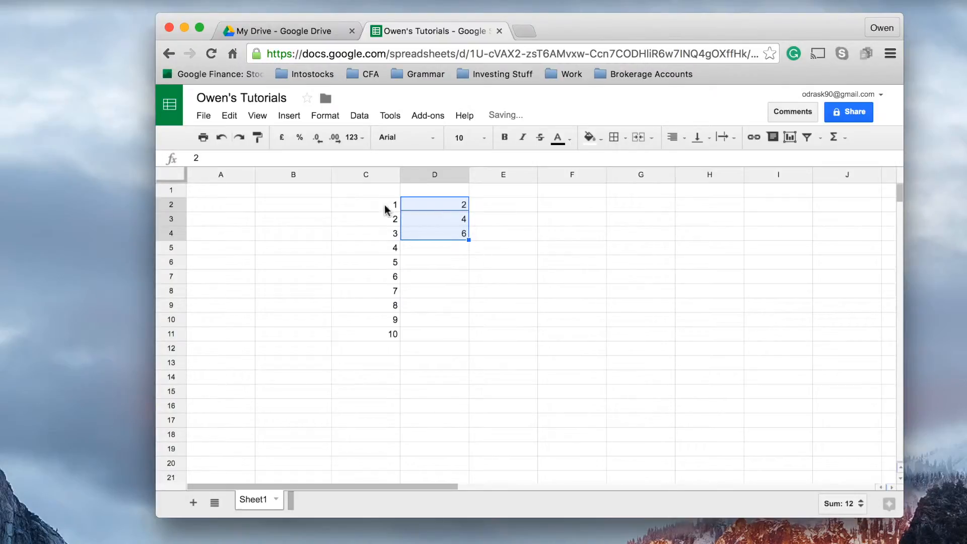
Step: Extend the even-number series in D2:D4 down to cell D11 with autofill
left_click(438, 218)
left_click(443, 209)
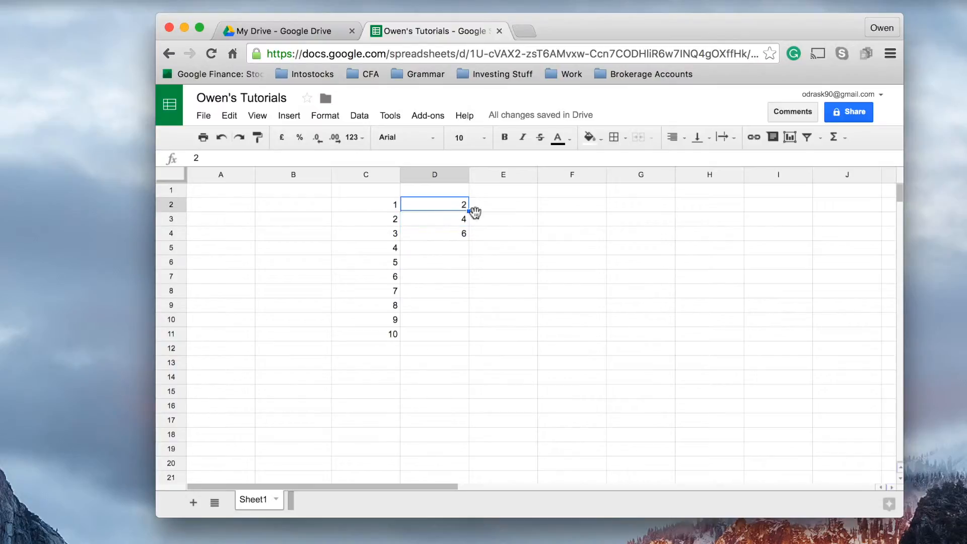
left_click(466, 237)
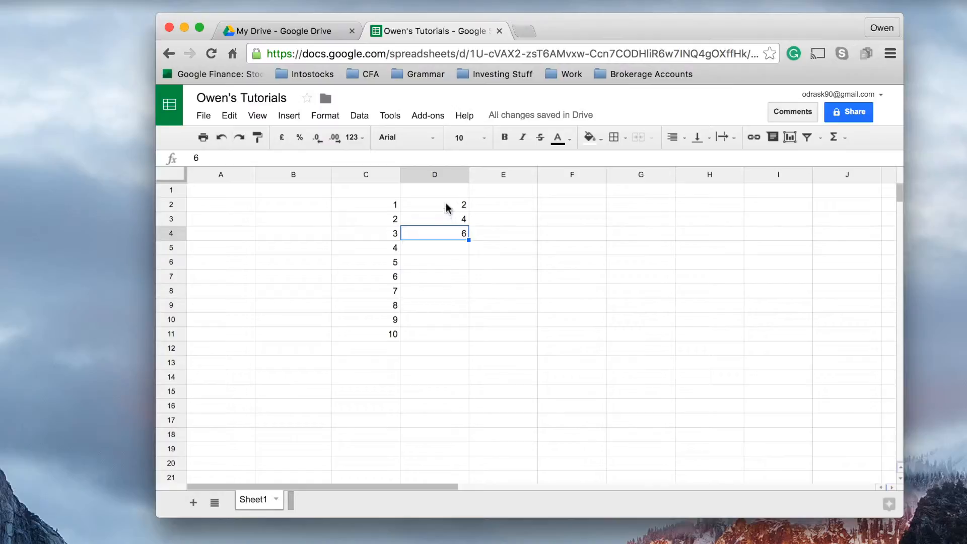
left_click_drag(445, 204, 464, 340)
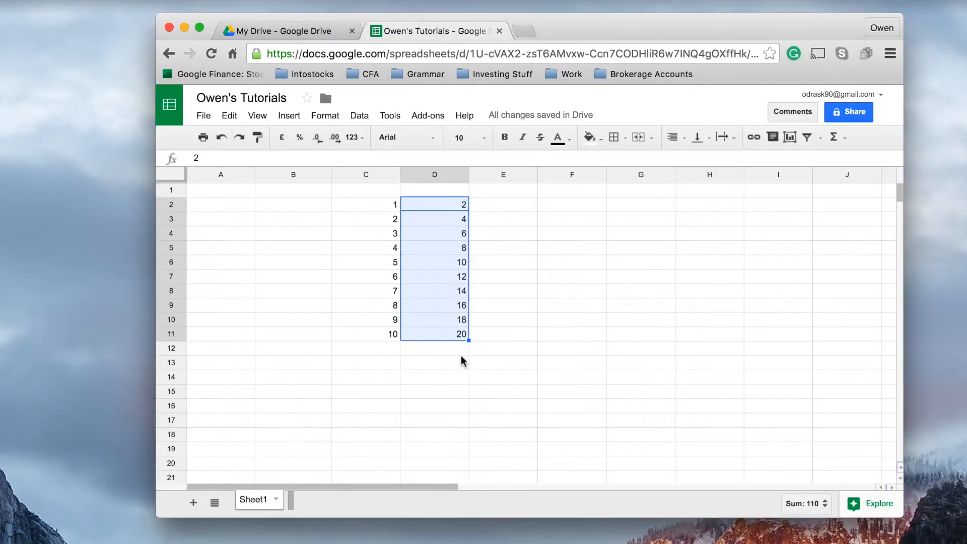
Step: Extend the even-number series down to D17, and clear the extra values in D12:D17 again
left_click_drag(473, 348, 481, 426)
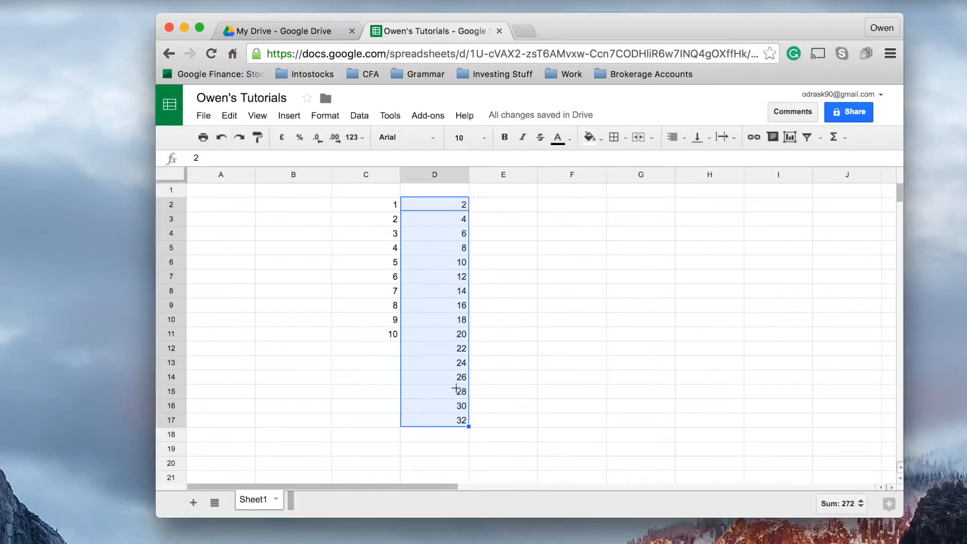
left_click(449, 424)
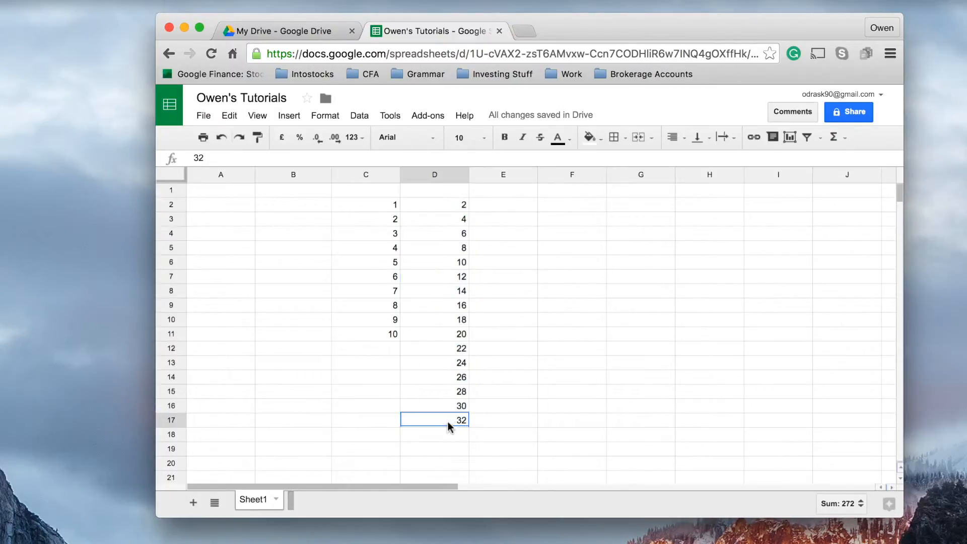
left_click_drag(442, 426, 445, 353)
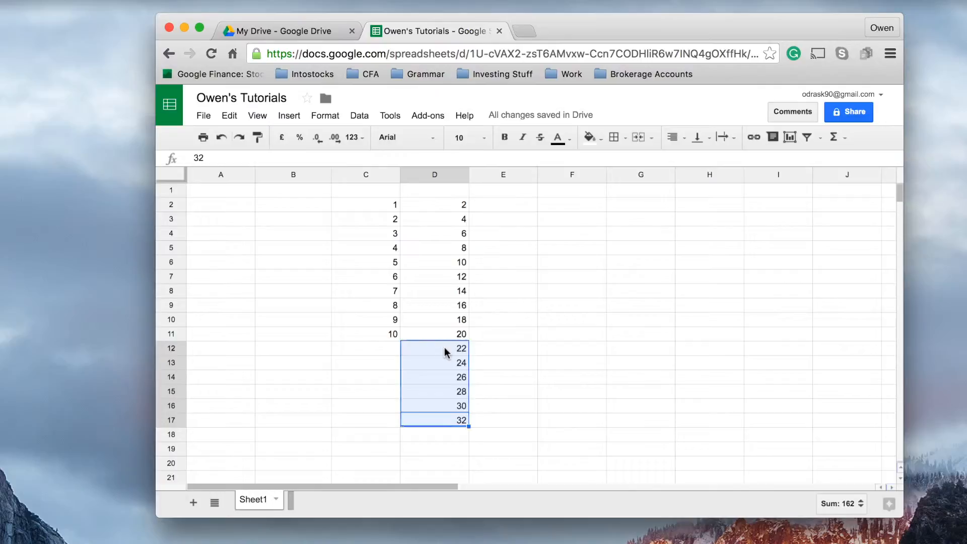
key("Delete")
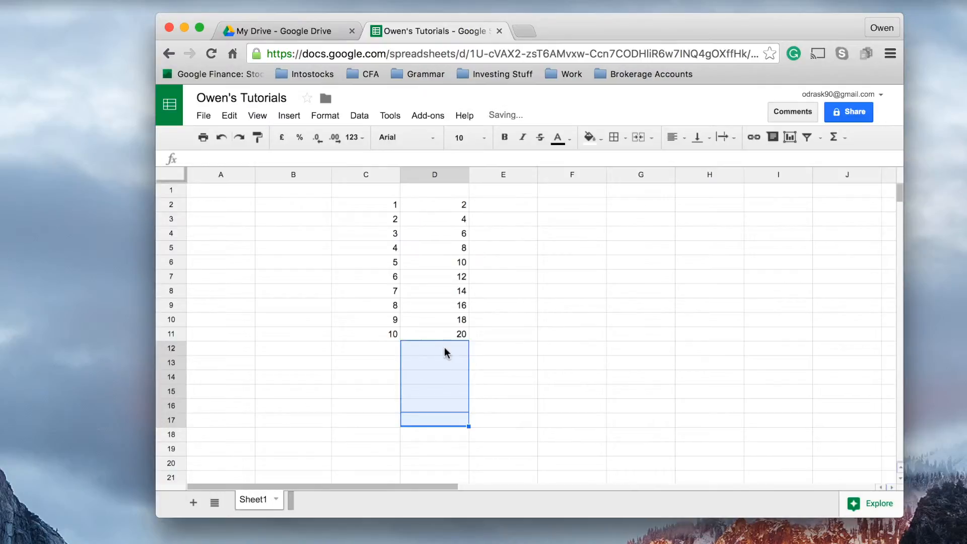
Step: Enter the formula =C2*D2 in cell E2 to multiply the first pair of numbers
left_click(506, 206)
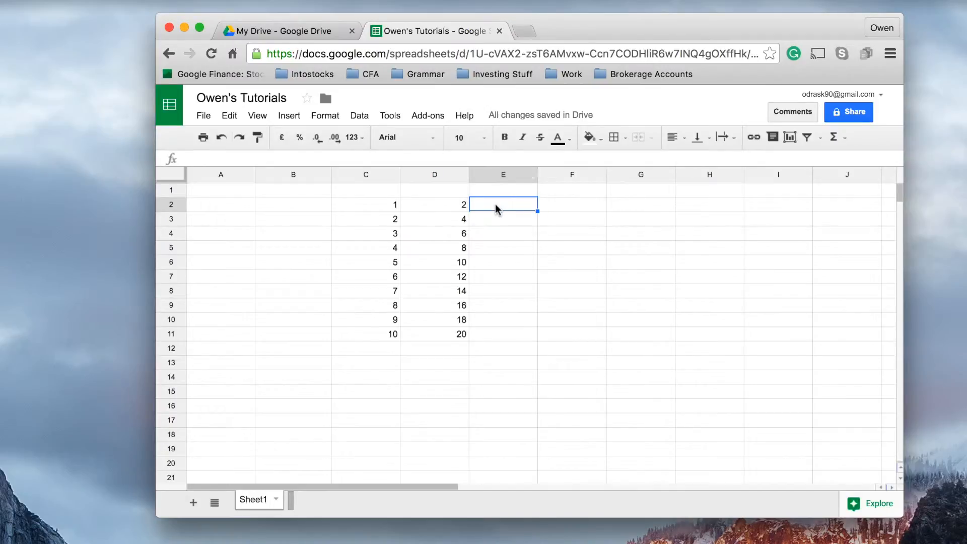
left_click(393, 211)
left_click(442, 208)
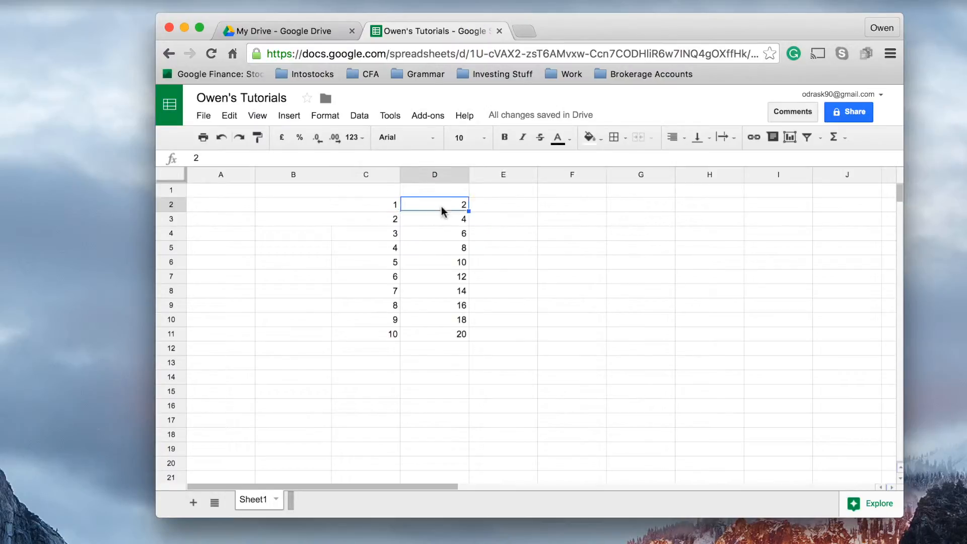
left_click(497, 207)
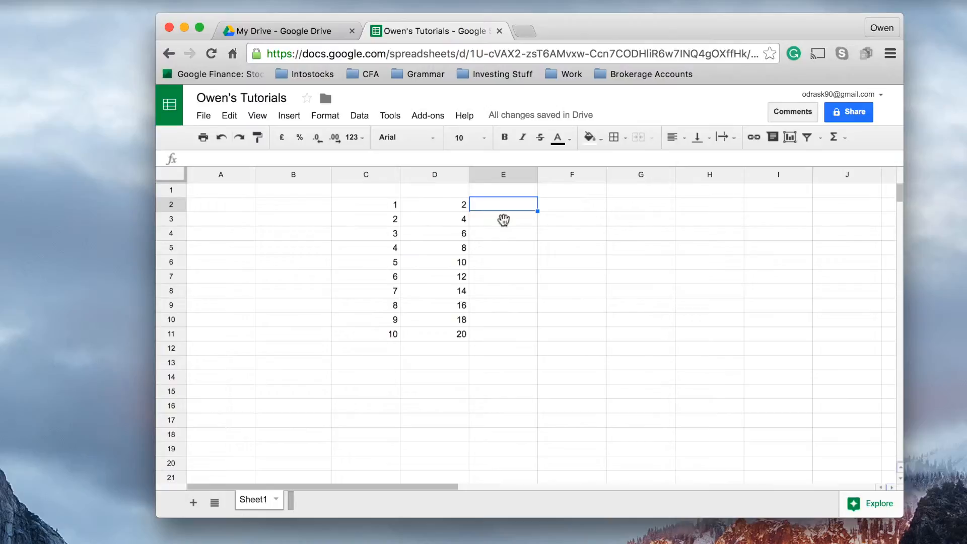
type("=")
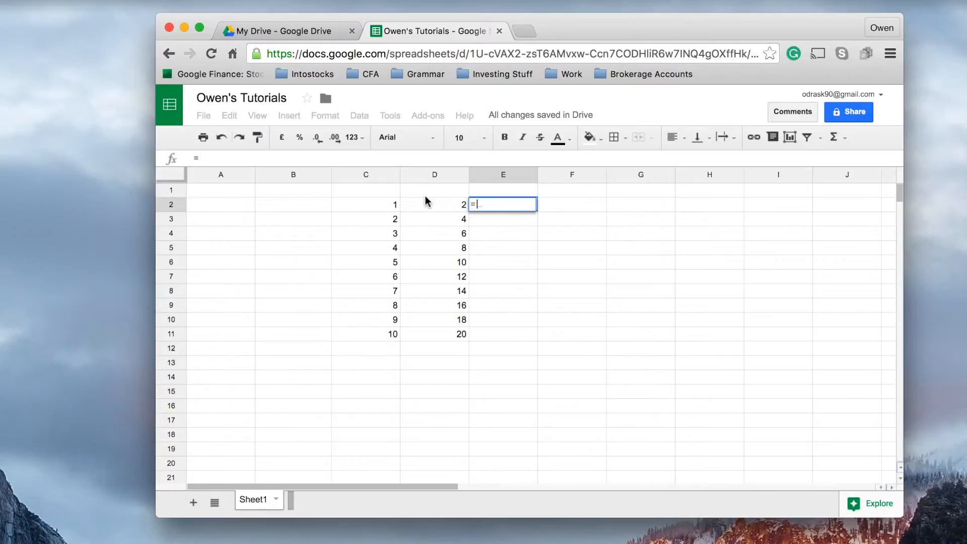
left_click(387, 210)
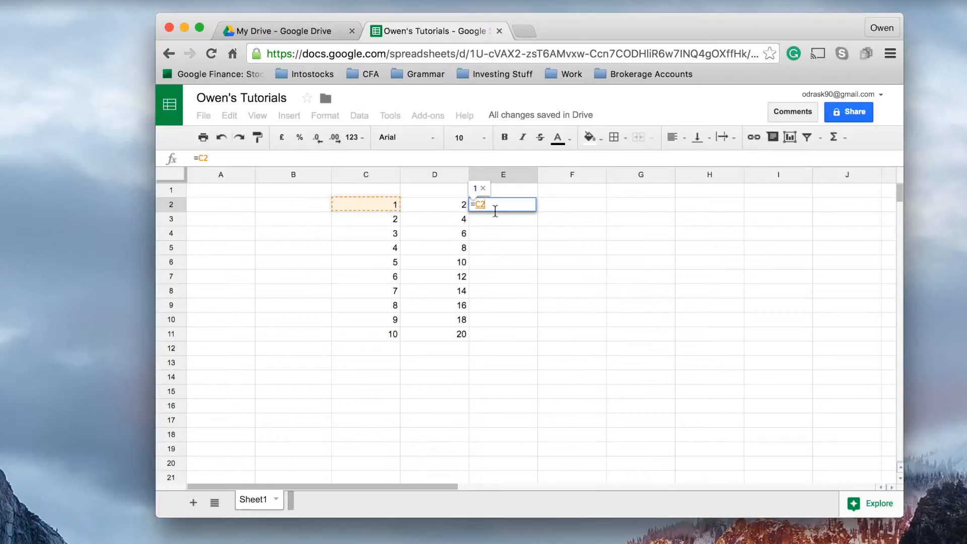
type("*")
left_click(437, 204)
key("Return")
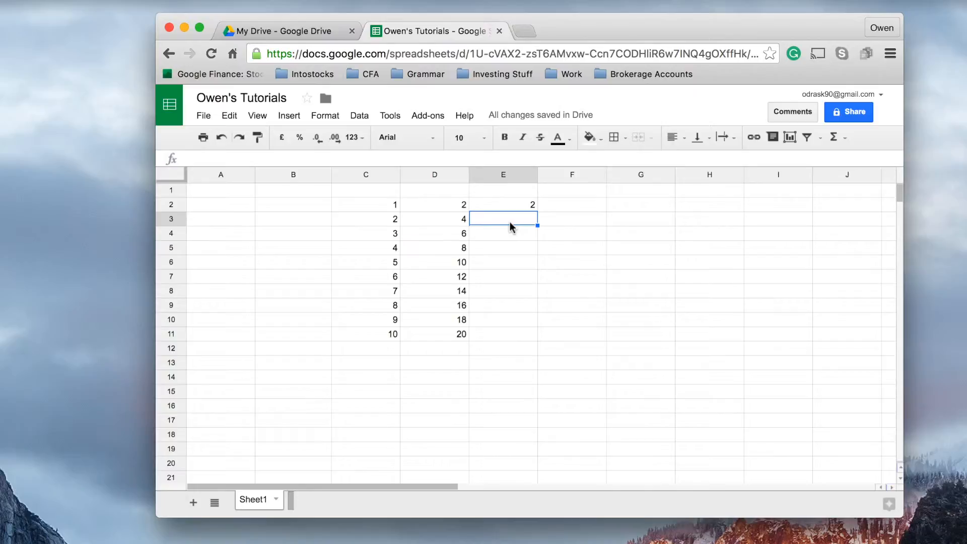
Step: Enter the formula =C3*D3 in cell E3 to multiply the second pair of numbers
type("=")
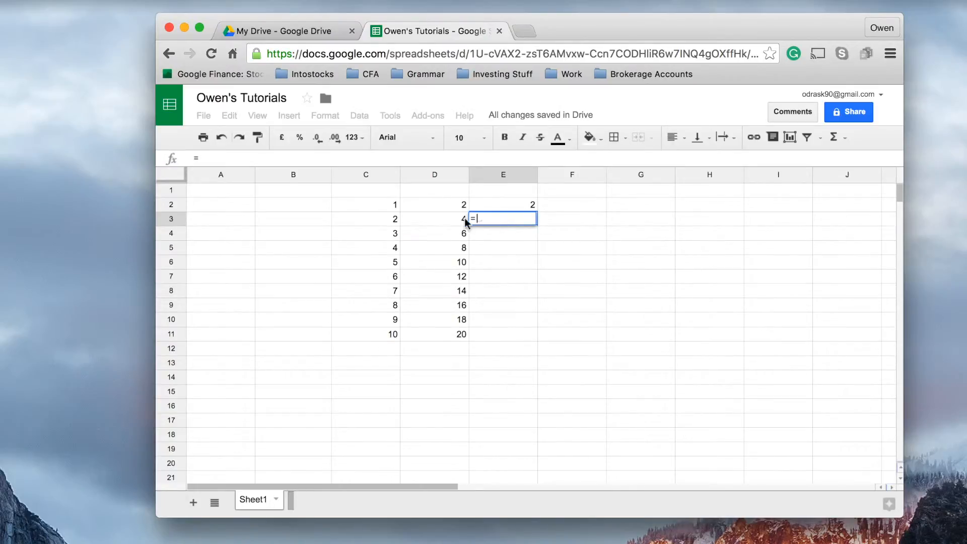
left_click(385, 217)
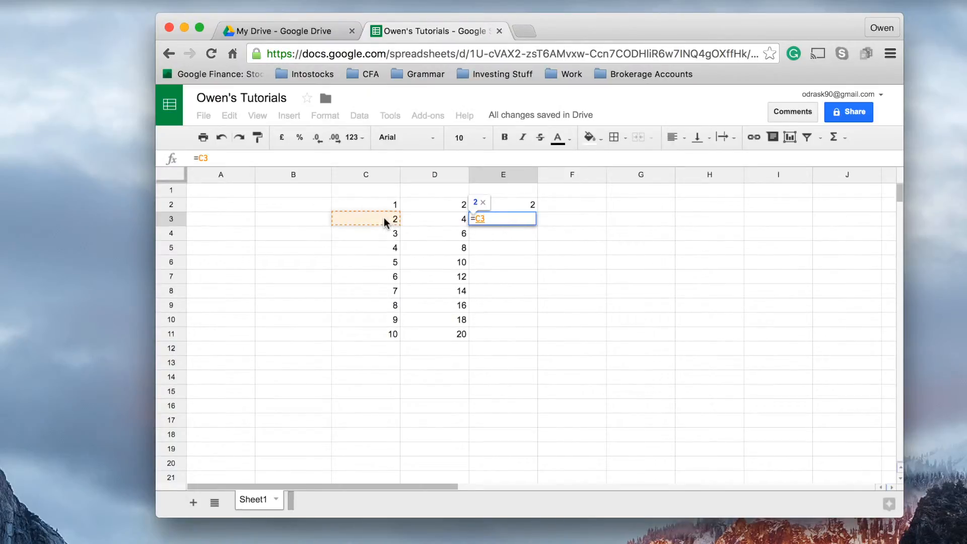
type("*")
left_click(423, 222)
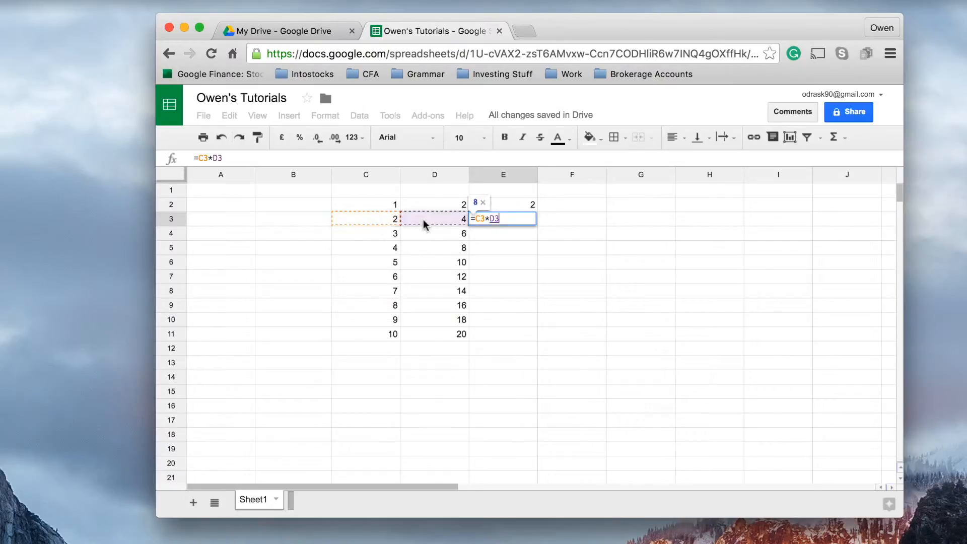
key("Return")
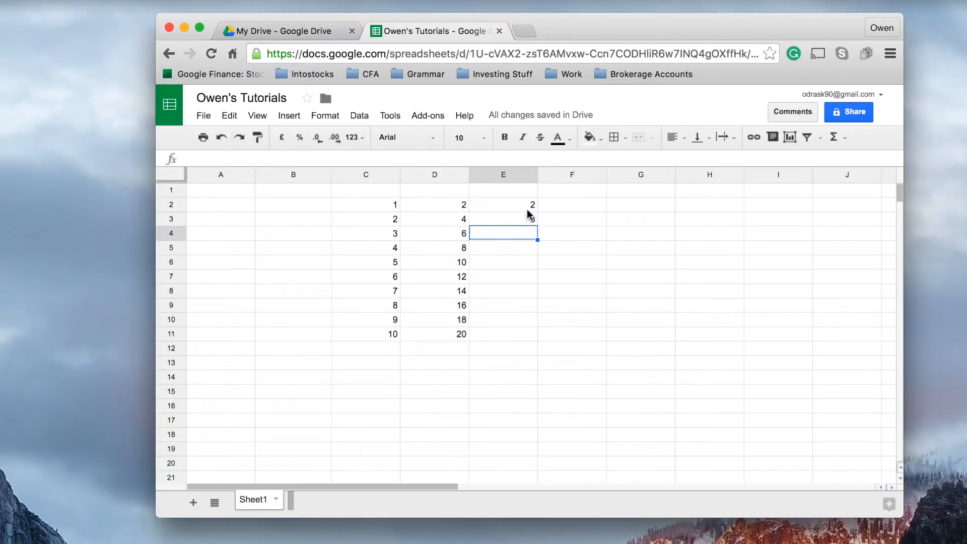
Step: Clear the multiplication formulas from cells E3 and E2
scroll(487, 211, "right", 1)
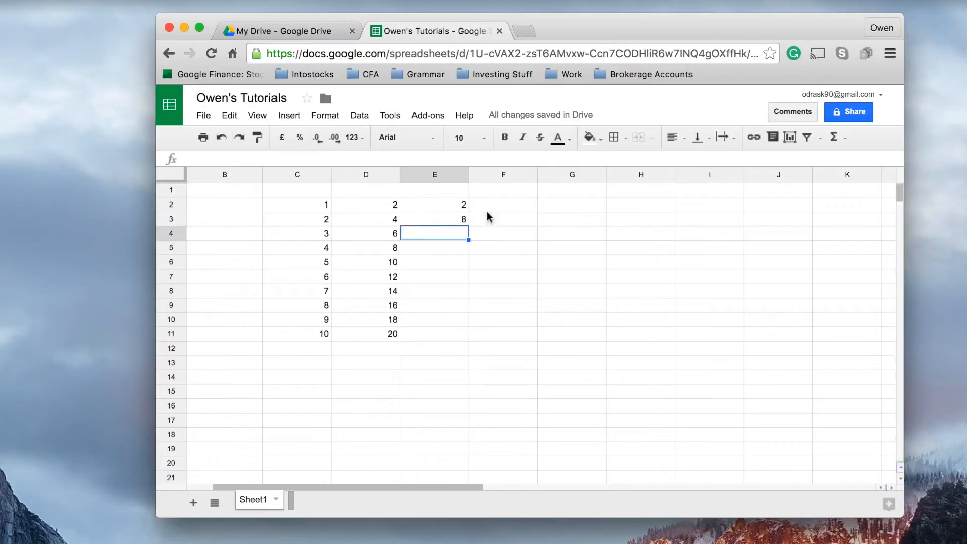
scroll(354, 207, "left", 1)
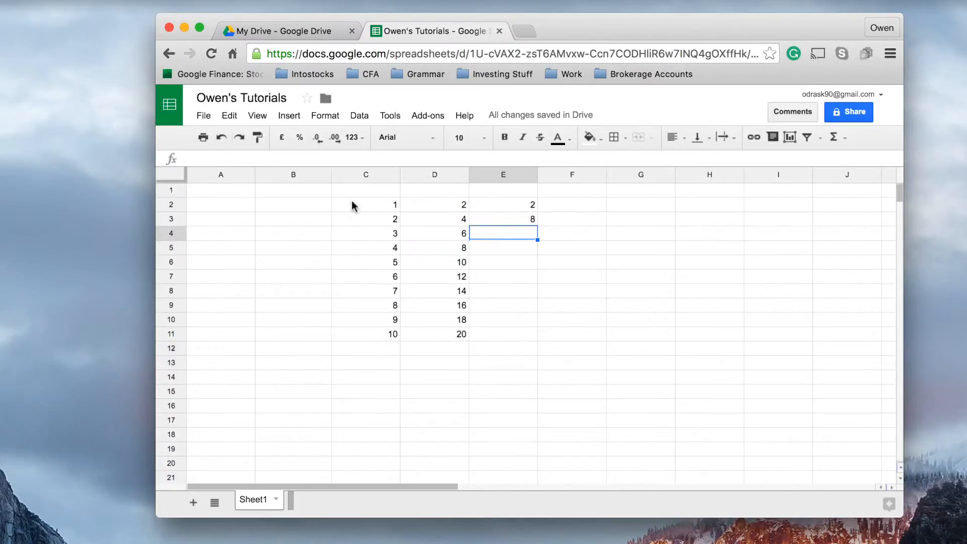
left_click(516, 218)
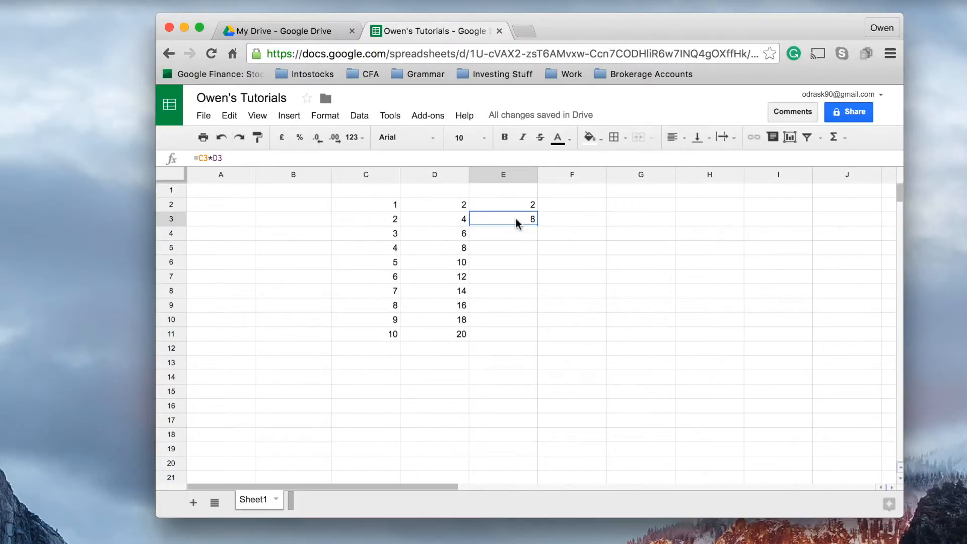
key("Delete")
key("Up")
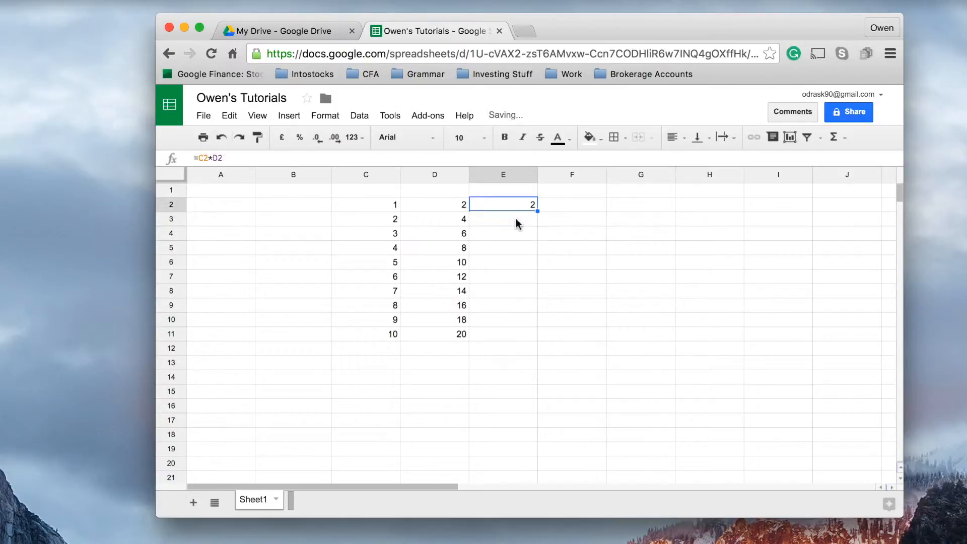
key("Delete")
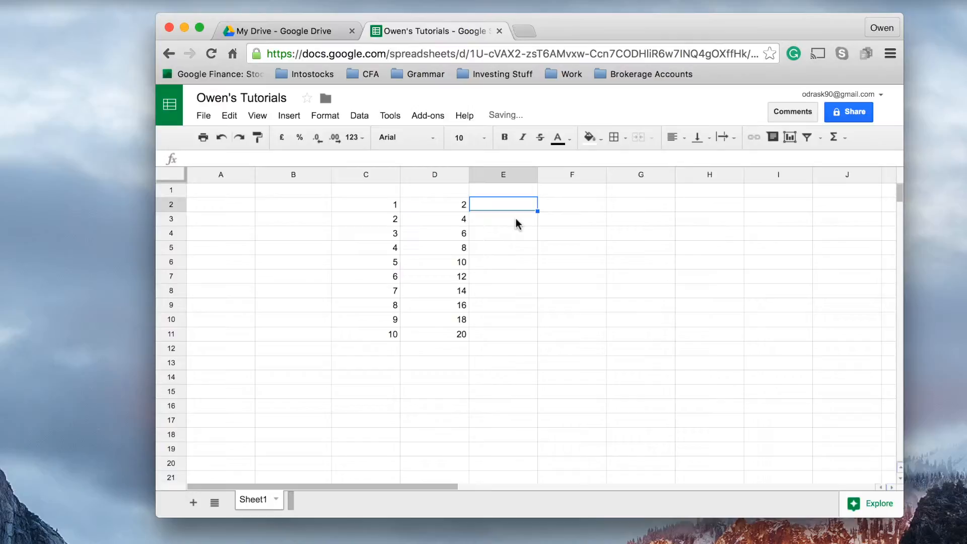
Step: Enter the formula =c2*d2 in cell E2 by writing out the cell references
type("=")
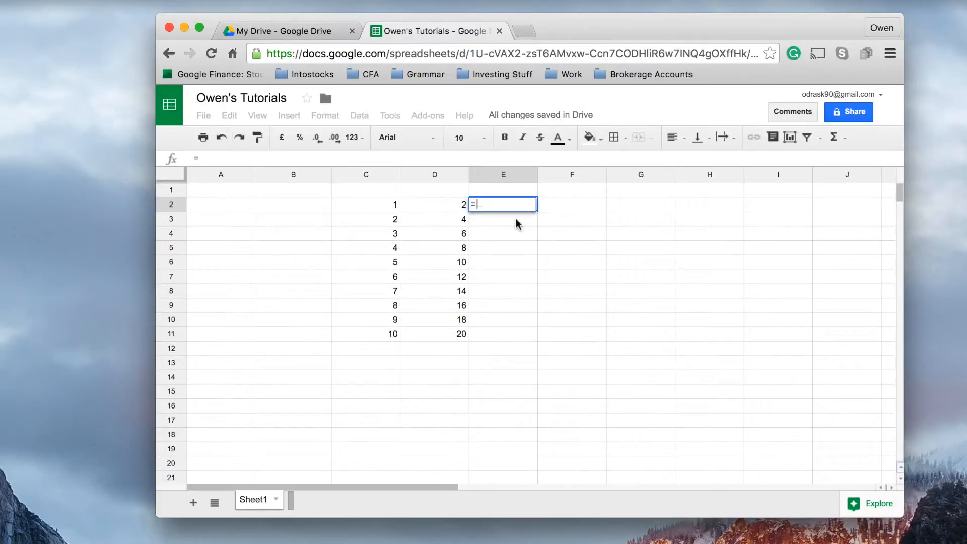
type("c2")
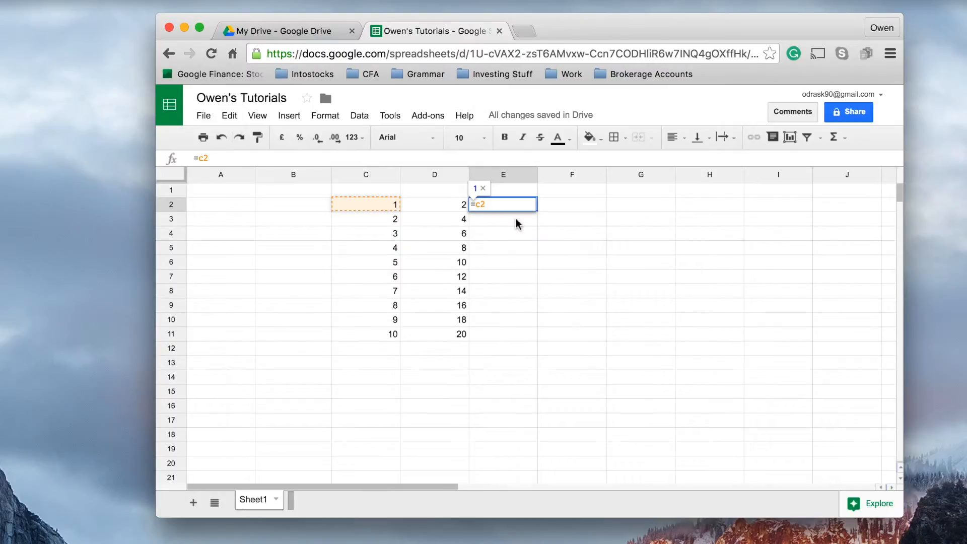
type("*d2")
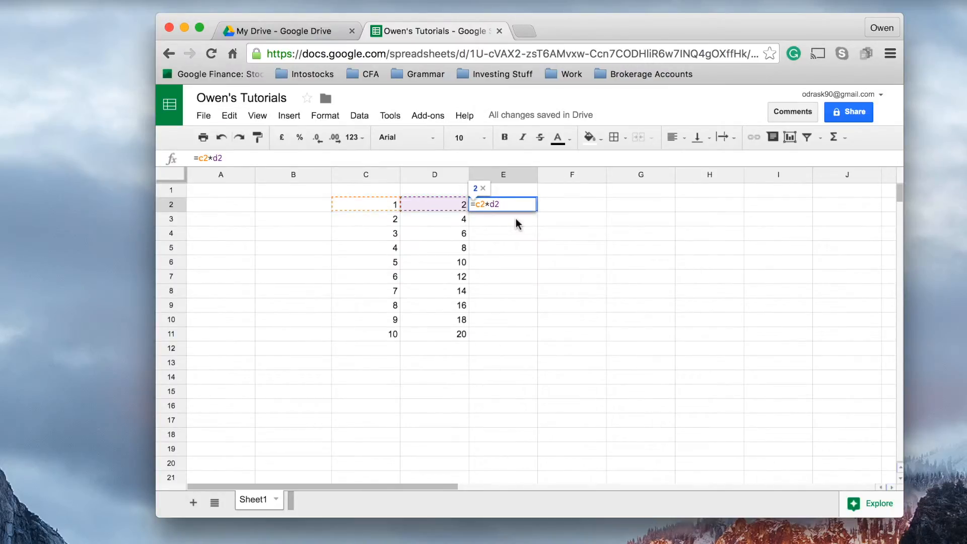
key("Return")
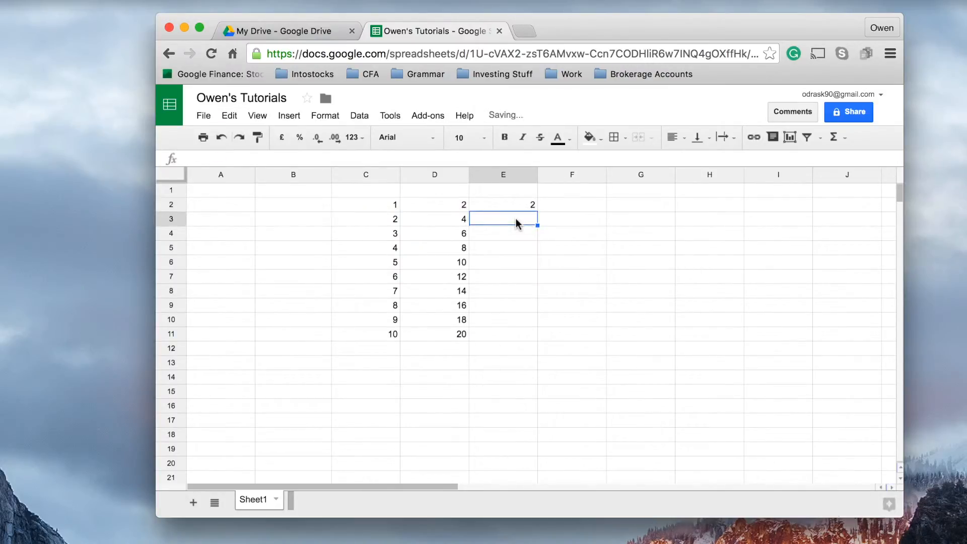
Step: Autofill the multiplication formula from cell E2 down to E11
left_click(504, 203)
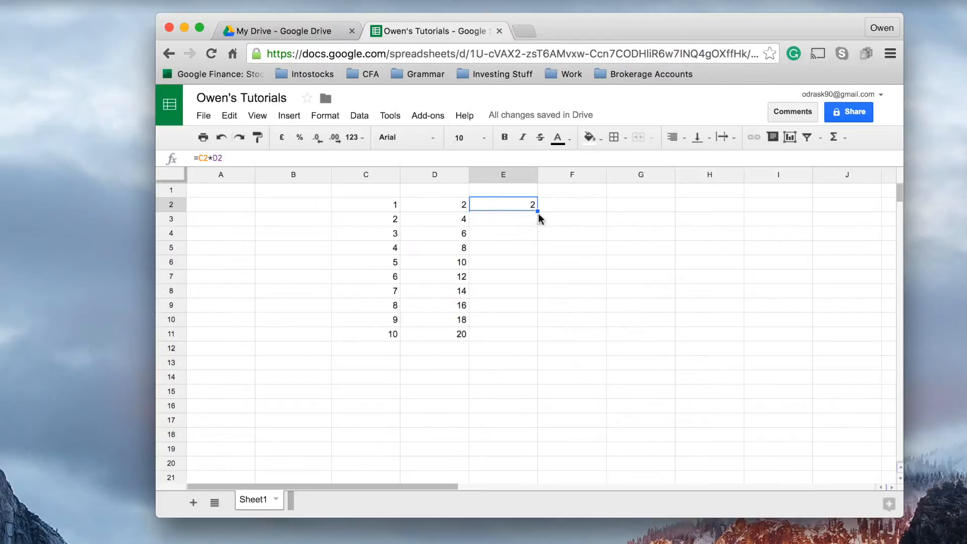
left_click_drag(540, 218, 532, 246)
left_click_drag(530, 283, 526, 329)
left_click_drag(527, 337, 527, 338)
left_click_drag(527, 336, 524, 333)
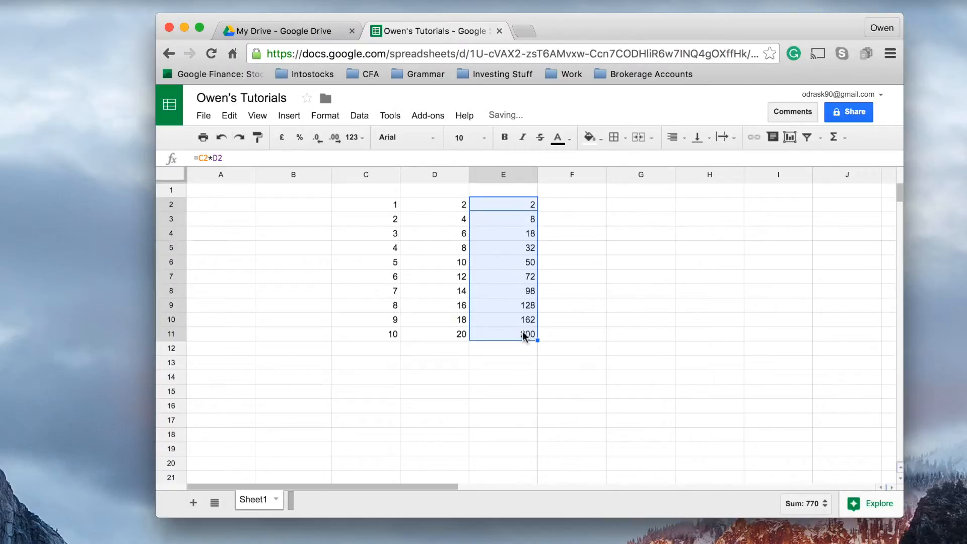
Step: Review the filled cells E2:E11 and open the formula in cell E11 to check its cell references
left_click(546, 234)
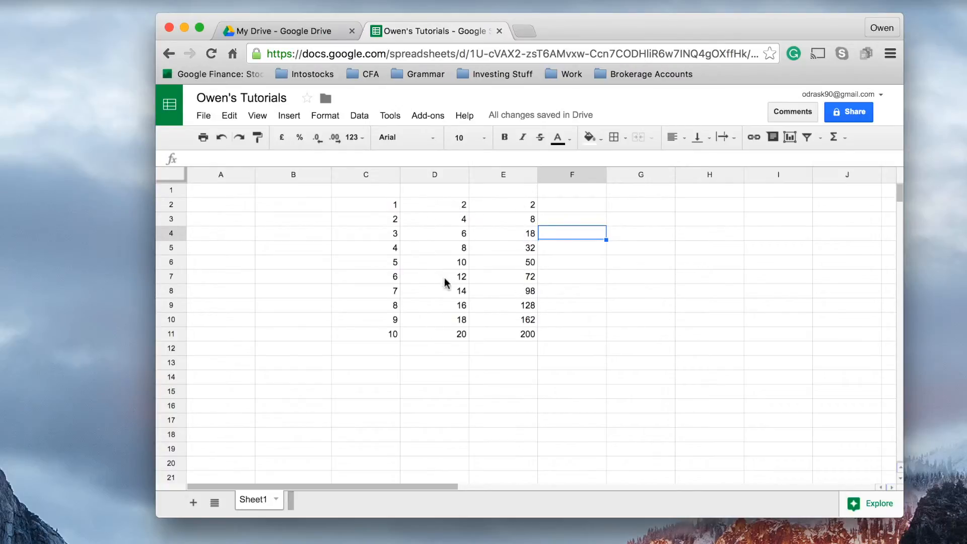
left_click_drag(508, 209, 508, 335)
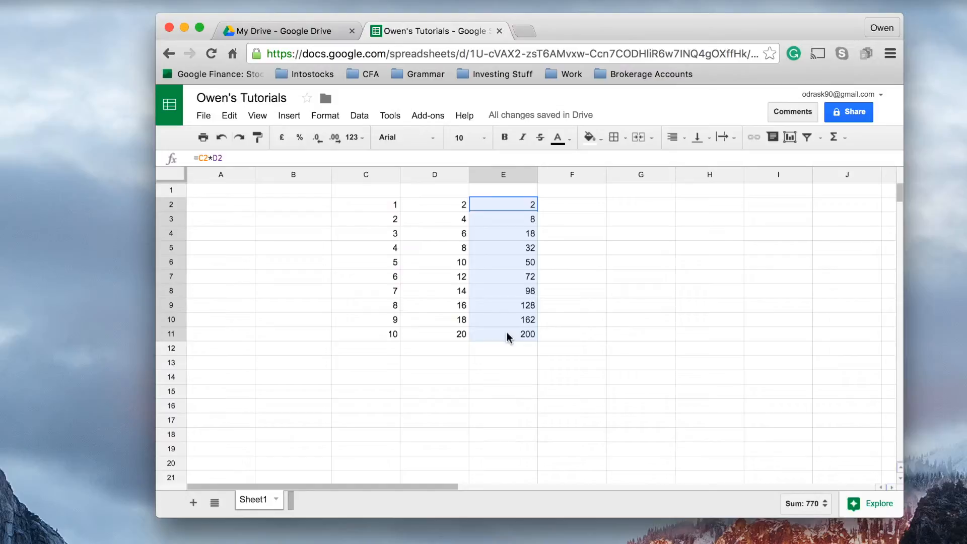
left_click(566, 341)
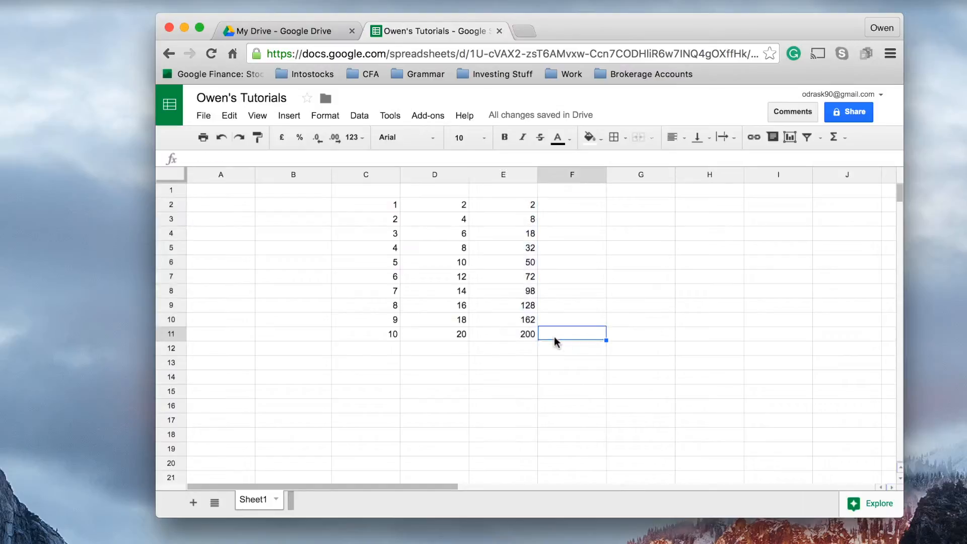
left_click(506, 338)
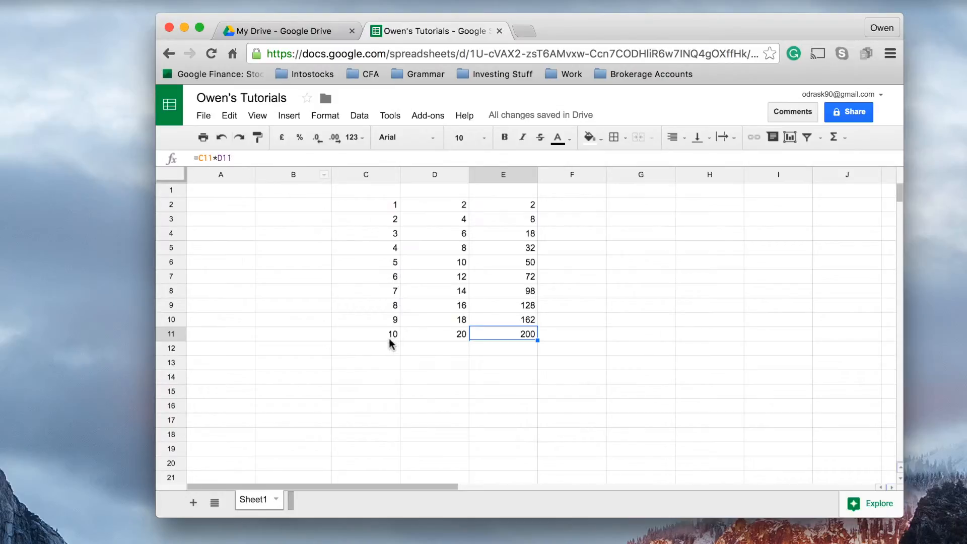
double_click(511, 339)
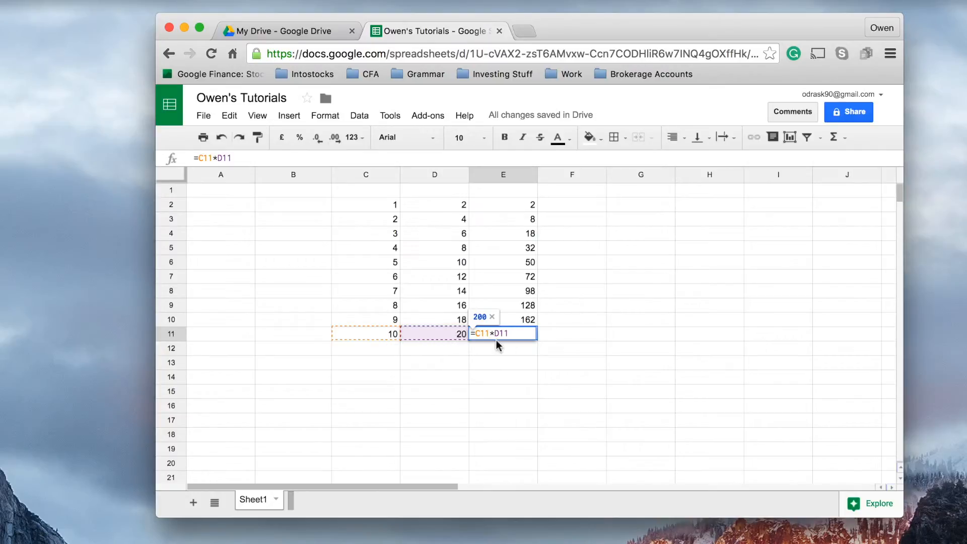
Step: Autofill the range C2:E11 down to row 19, extending both number series and the multiplication formula together
key("Return")
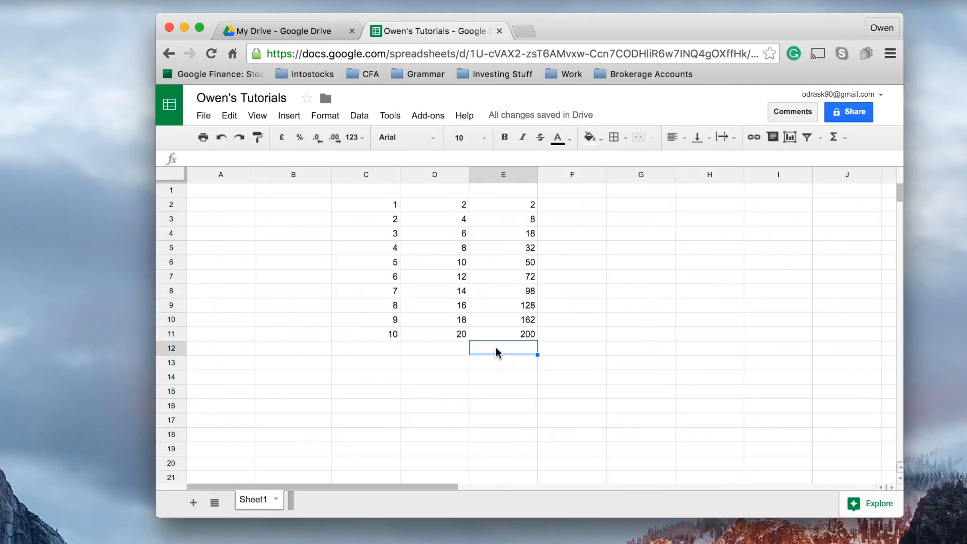
left_click(503, 335)
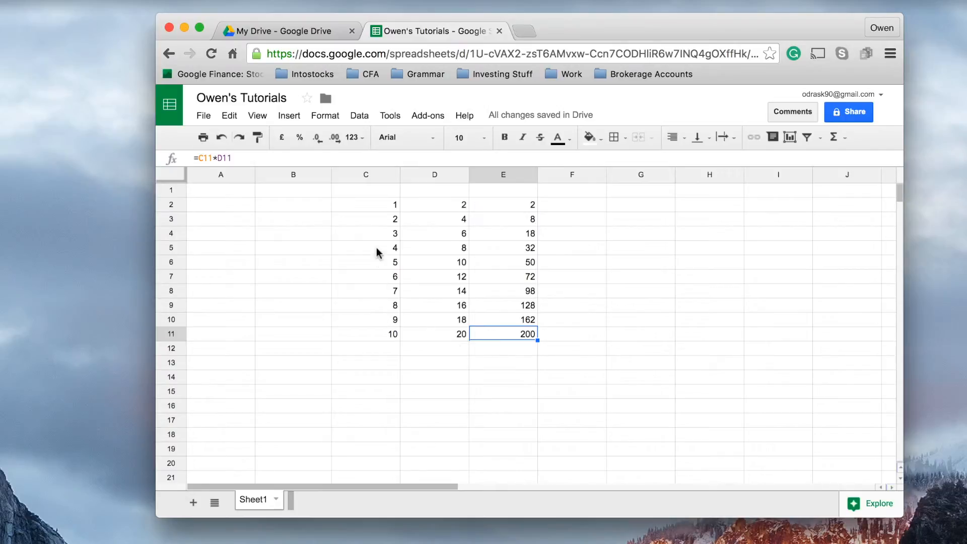
mouse_move(368, 210)
left_mouse_down()
mouse_move(425, 272)
mouse_move(504, 319)
mouse_move(504, 336)
left_mouse_up()
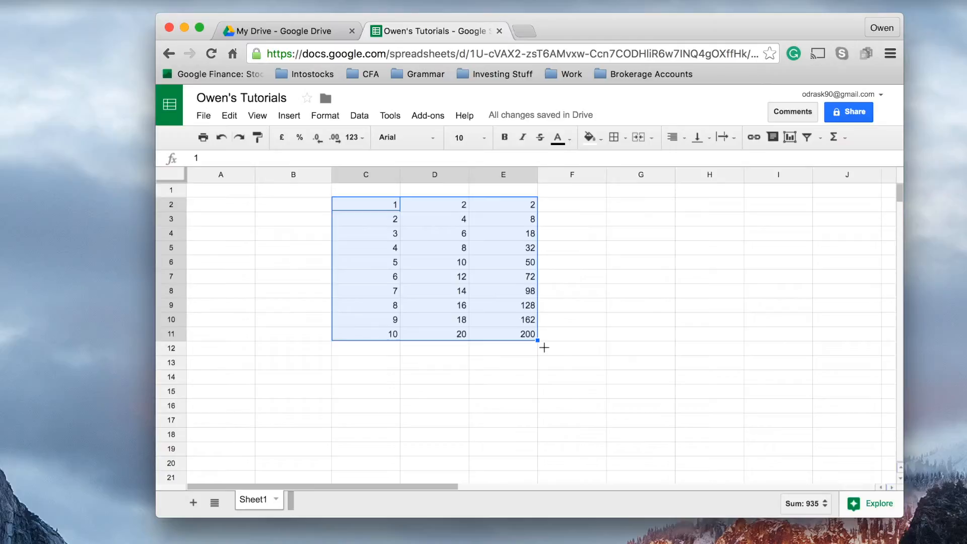
left_click_drag(543, 346, 540, 352)
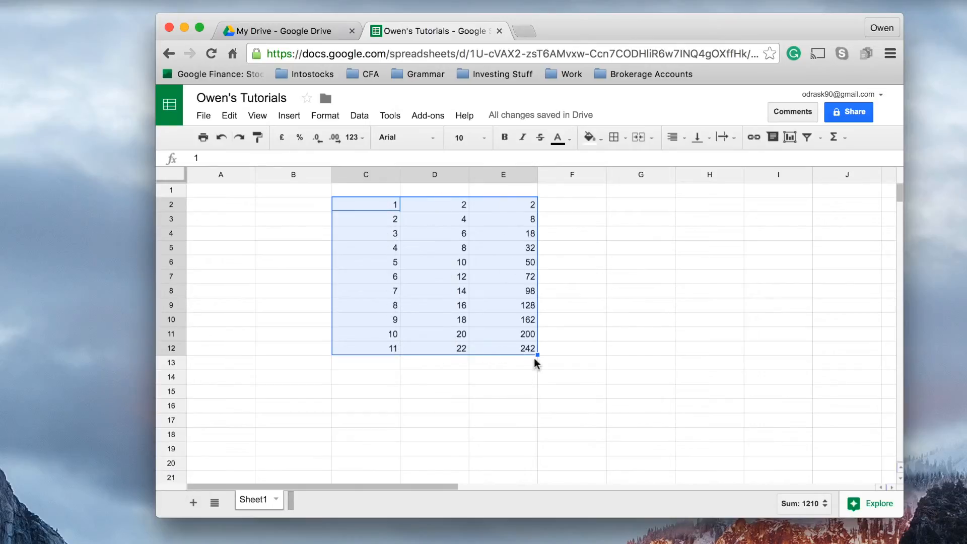
left_click_drag(537, 356, 540, 452)
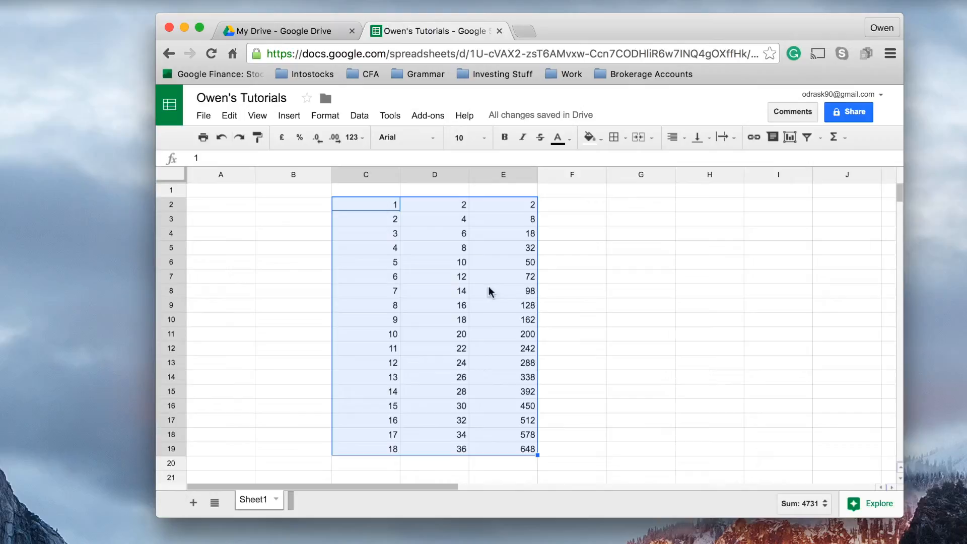
Step: Autofill the formula from cell E2 across into F2 and open F2 to check its cell references
left_click(493, 318)
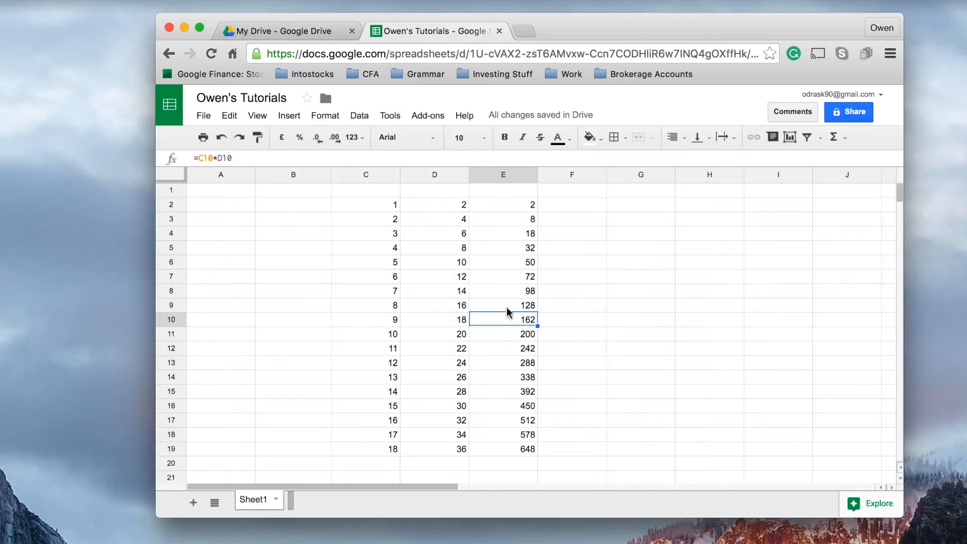
left_click(506, 247)
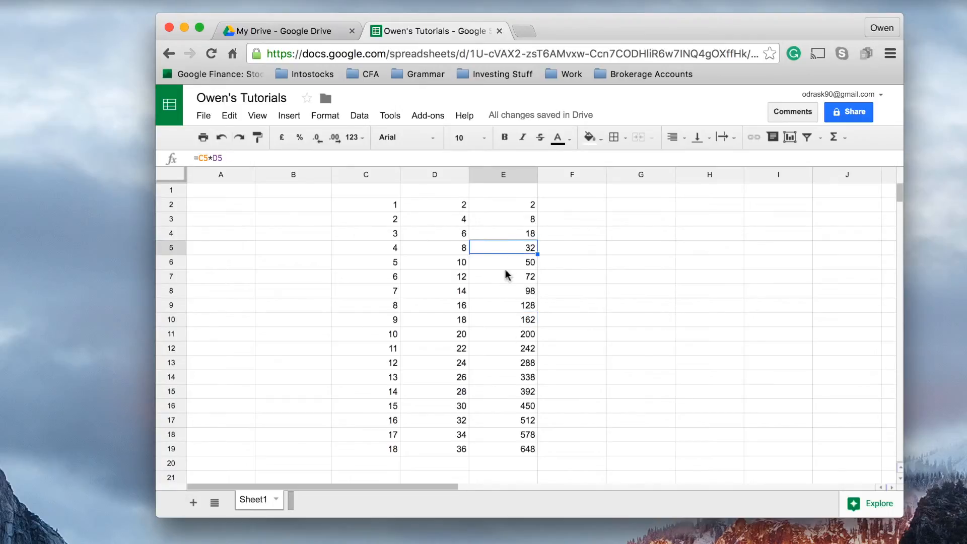
mouse_move(540, 259)
left_mouse_down()
mouse_move(585, 259)
mouse_move(527, 261)
left_mouse_up()
left_click(512, 203)
left_click_drag(538, 213, 576, 215)
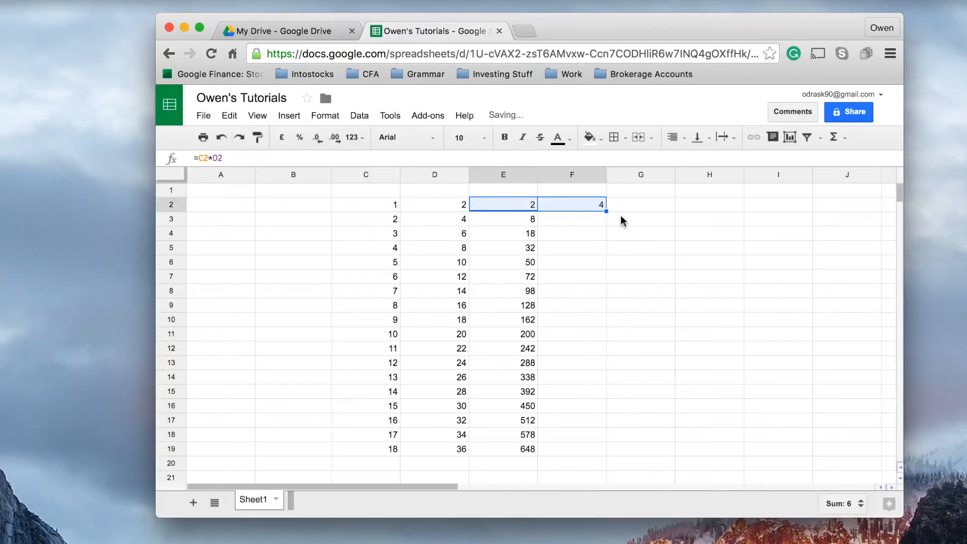
left_click(585, 210)
double_click(585, 210)
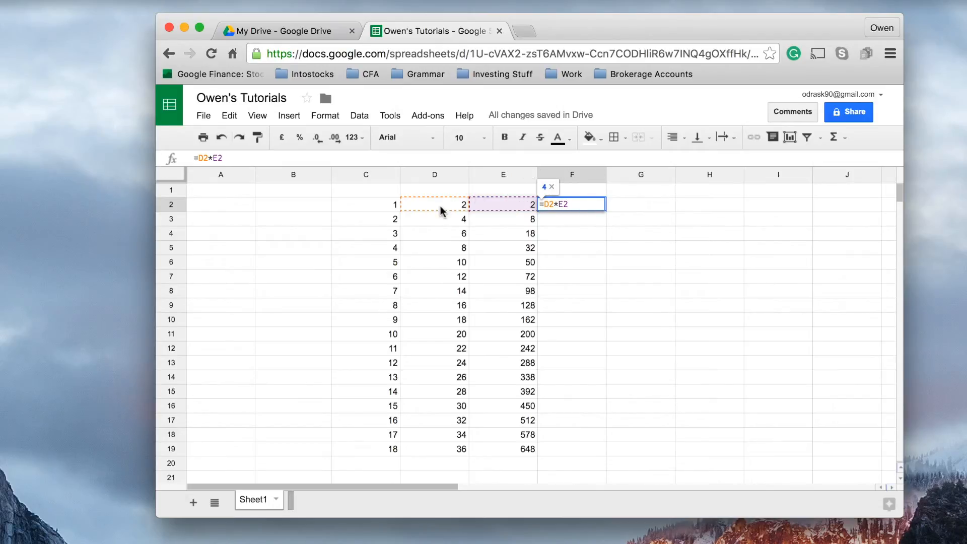
key("Return")
Step: Autofill the formula from cell F2 down into F3 and check which cells F3 references
left_click(588, 207)
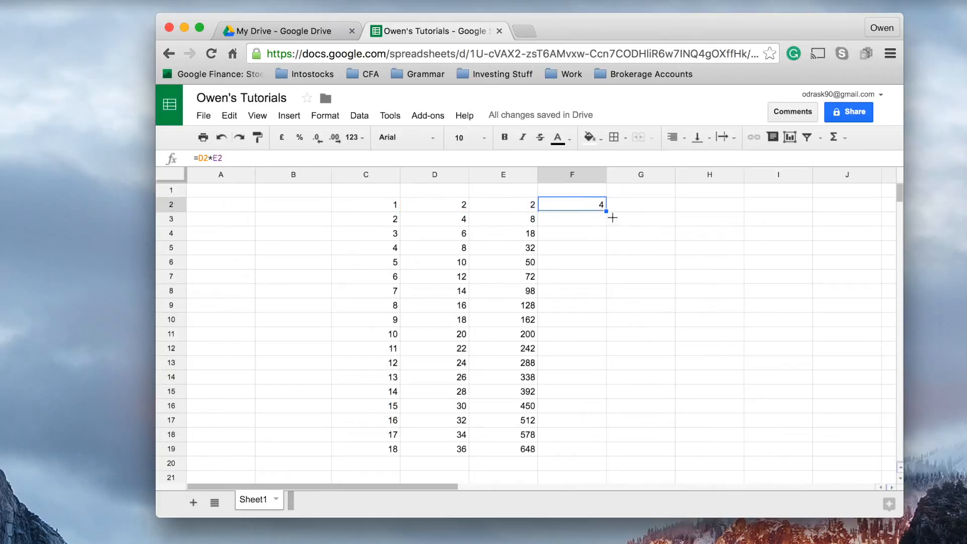
left_click_drag(613, 218, 601, 235)
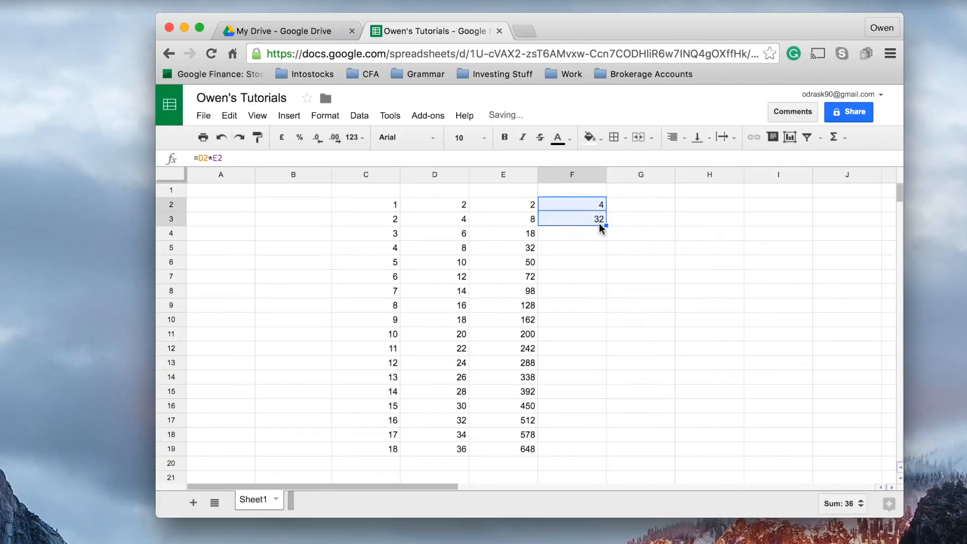
left_click(600, 222)
double_click(599, 222)
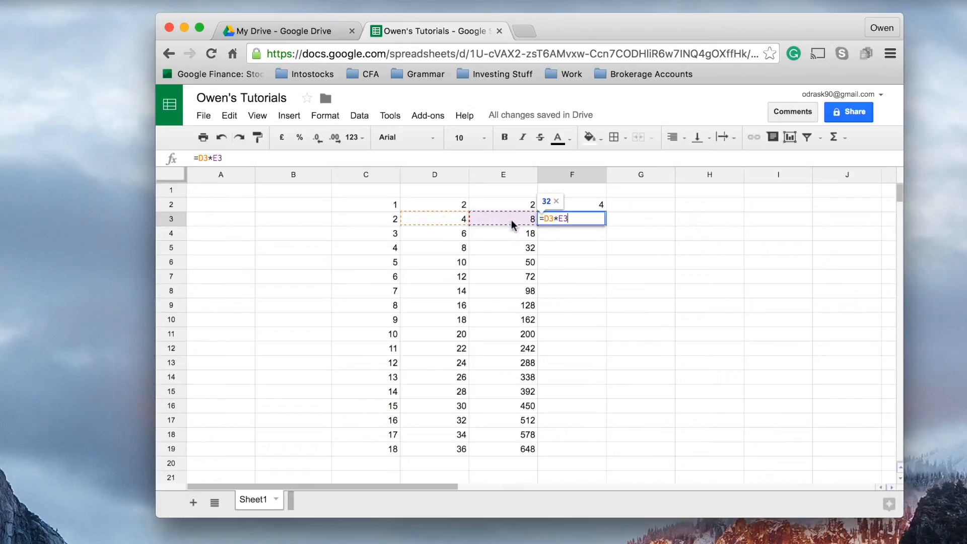
left_click(595, 234)
Step: Autofill the formula from cell F2 across into G2 and check which cells G2 references
left_click(602, 207)
left_click_drag(613, 215, 654, 214)
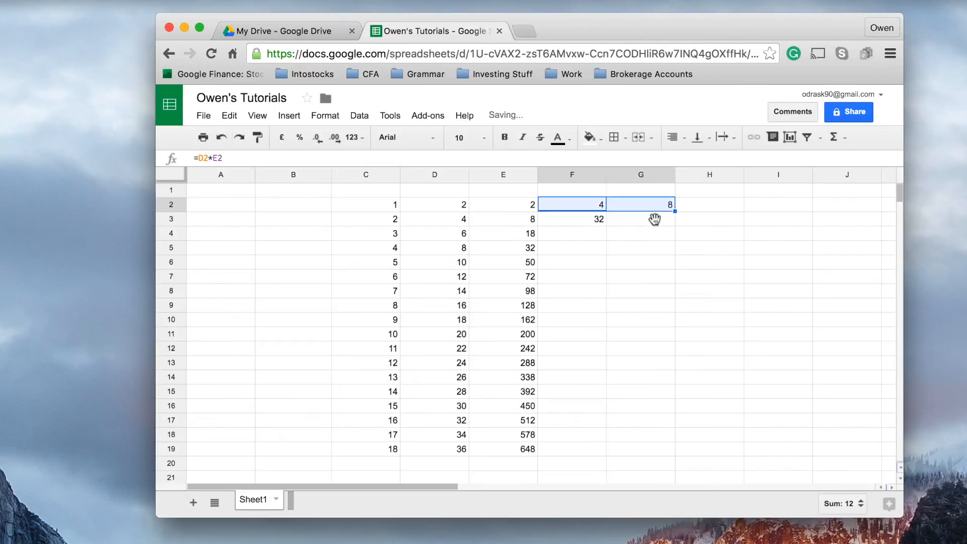
left_click(656, 207)
double_click(656, 206)
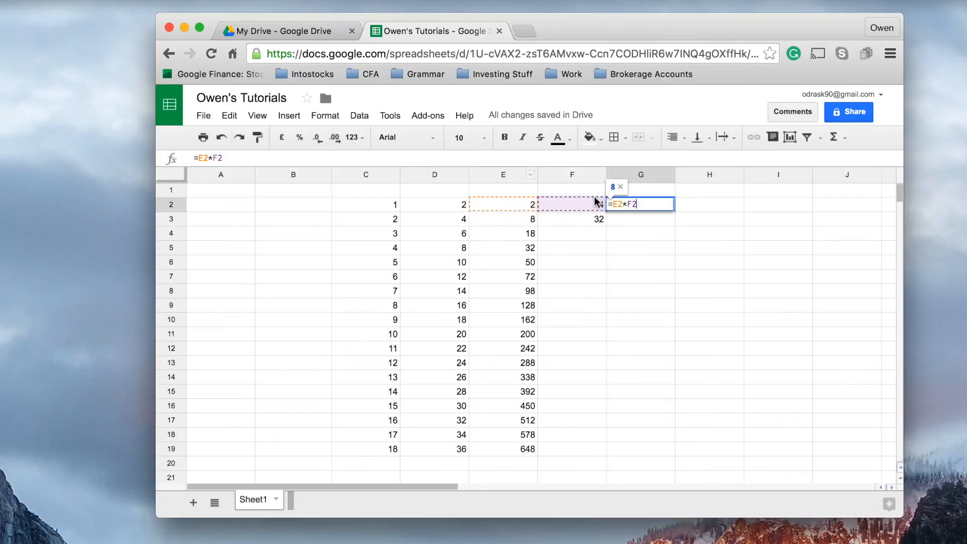
left_click(636, 222)
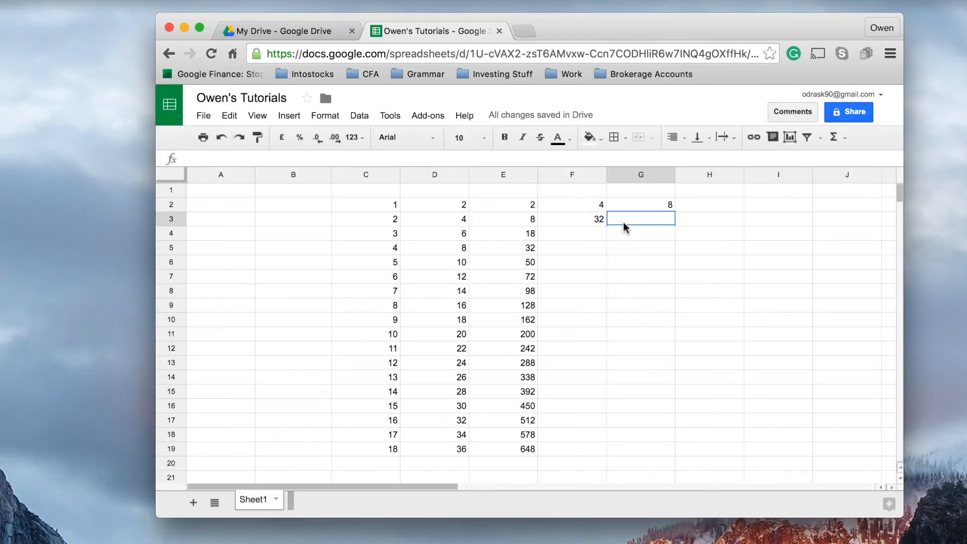
Step: Autofill the formula from cell F3 across into G3 and check which cells G3 references
left_click(604, 221)
left_click_drag(606, 225, 622, 223)
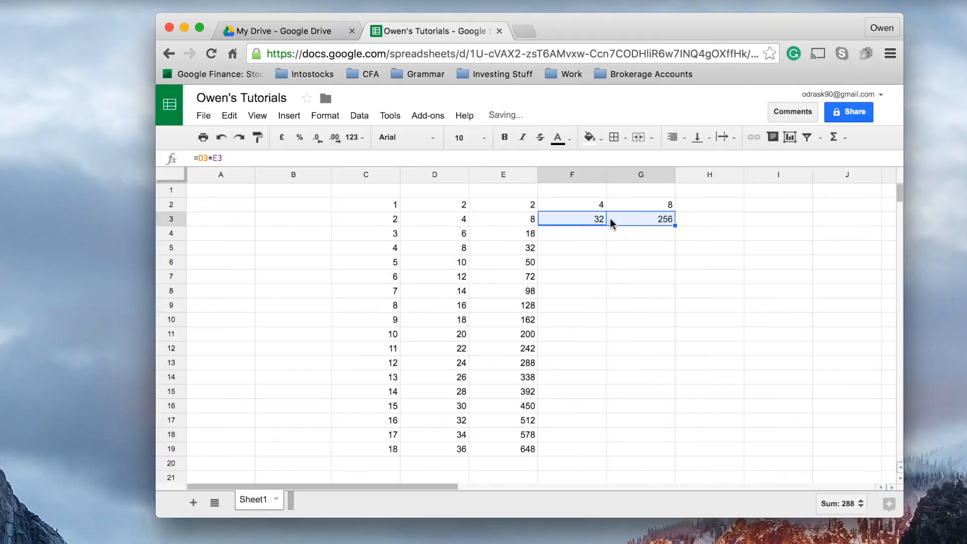
double_click(638, 223)
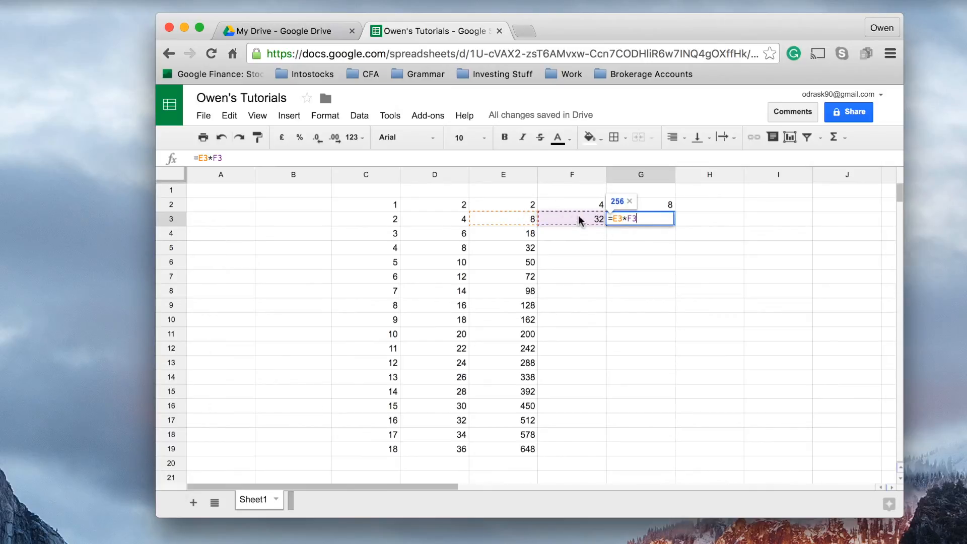
left_click(616, 235)
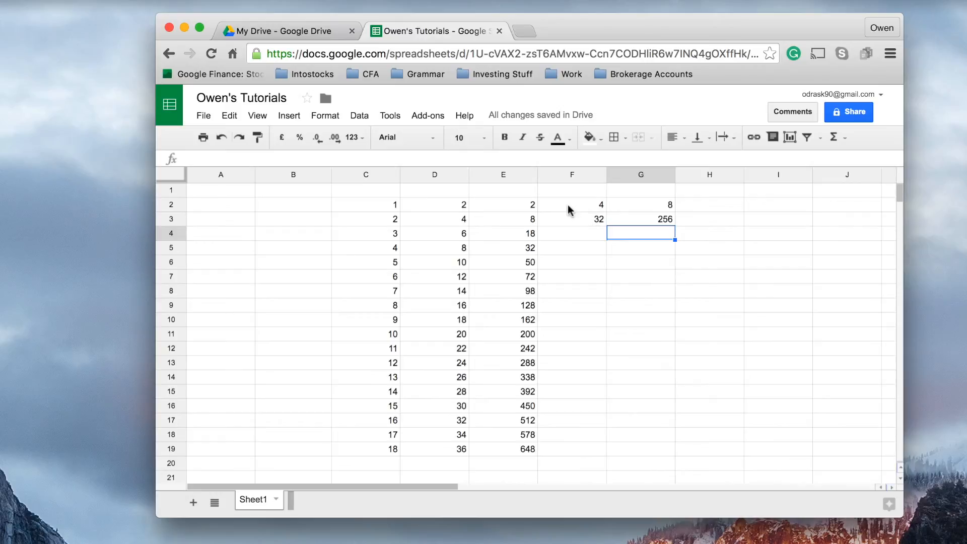
Step: Autofill the formulas in the block F2:G3 down to row 19
left_click_drag(571, 206, 628, 219)
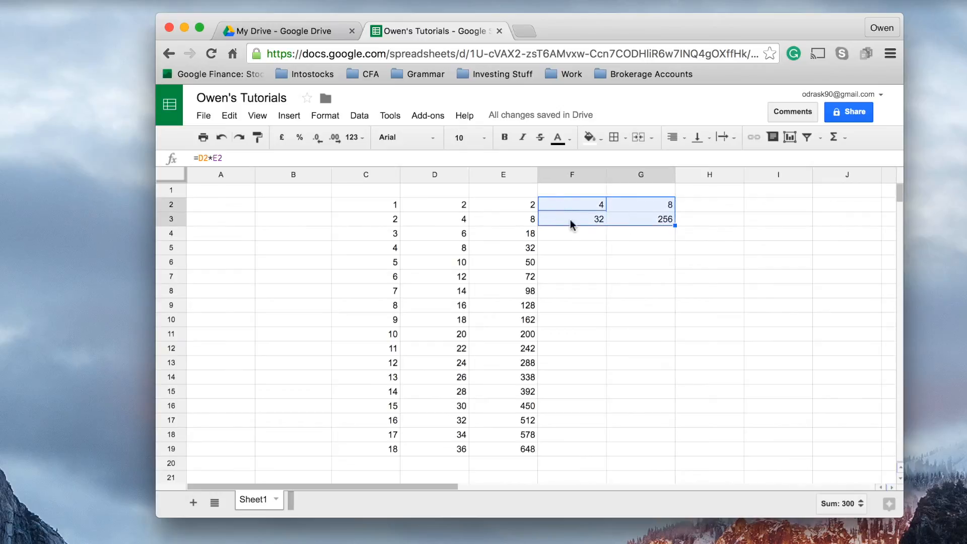
double_click(640, 212)
left_click(600, 221)
double_click(588, 207)
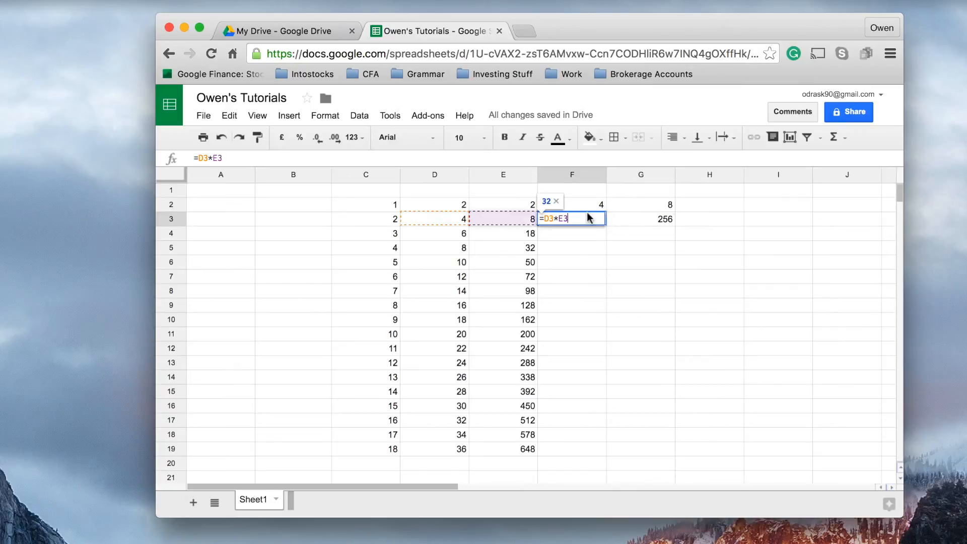
key("Escape")
left_click_drag(569, 209, 682, 460)
Step: Open the formula in cell G13 to check its cell references
left_click(646, 364)
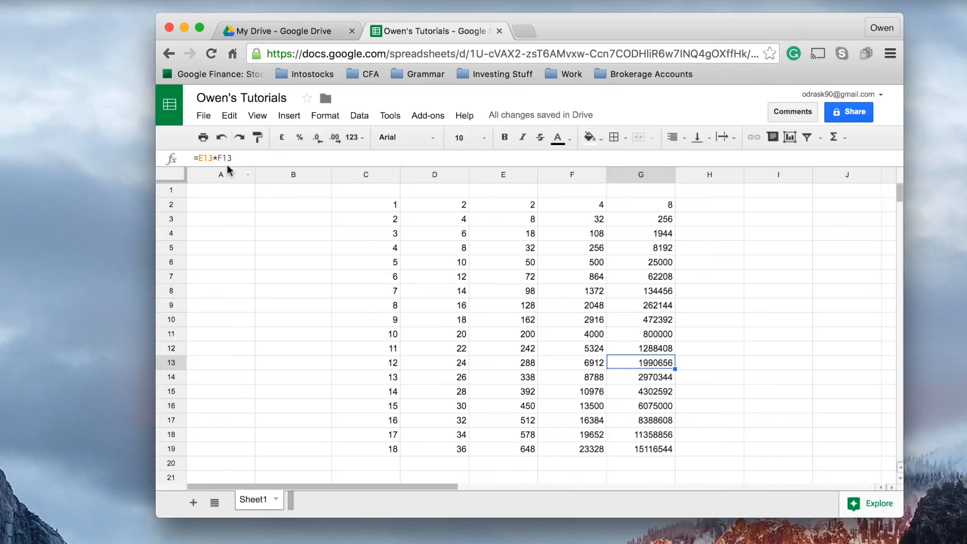
double_click(653, 364)
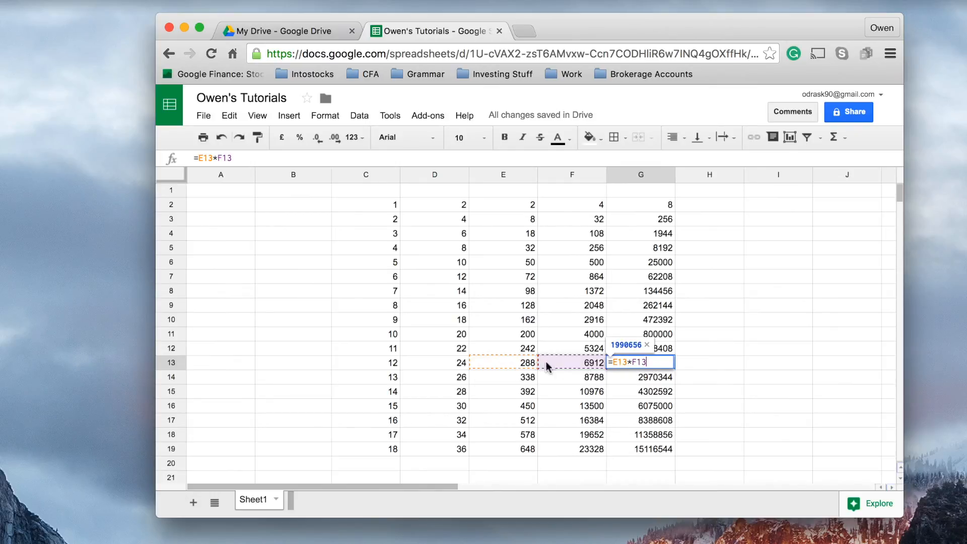
key("Return")
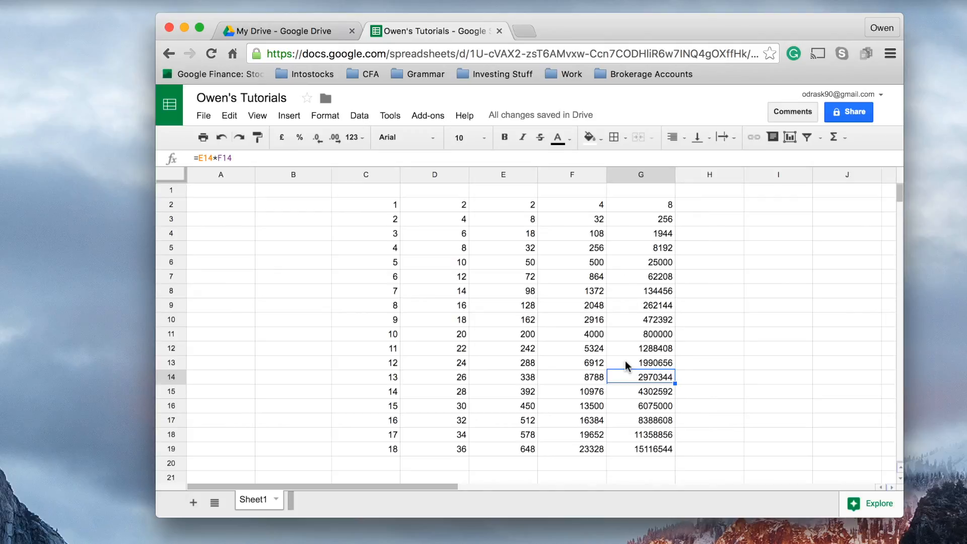
Step: Review the filled columns by selecting F2:F19 and E2:E19 in turn, and clear the selection by moving to an empty cell
left_click_drag(597, 205, 593, 452)
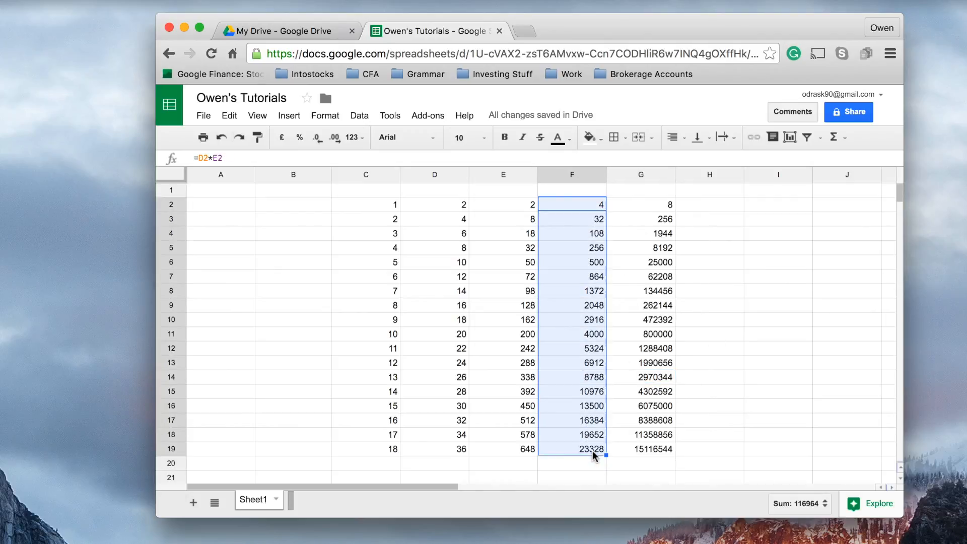
left_click_drag(516, 208, 516, 447)
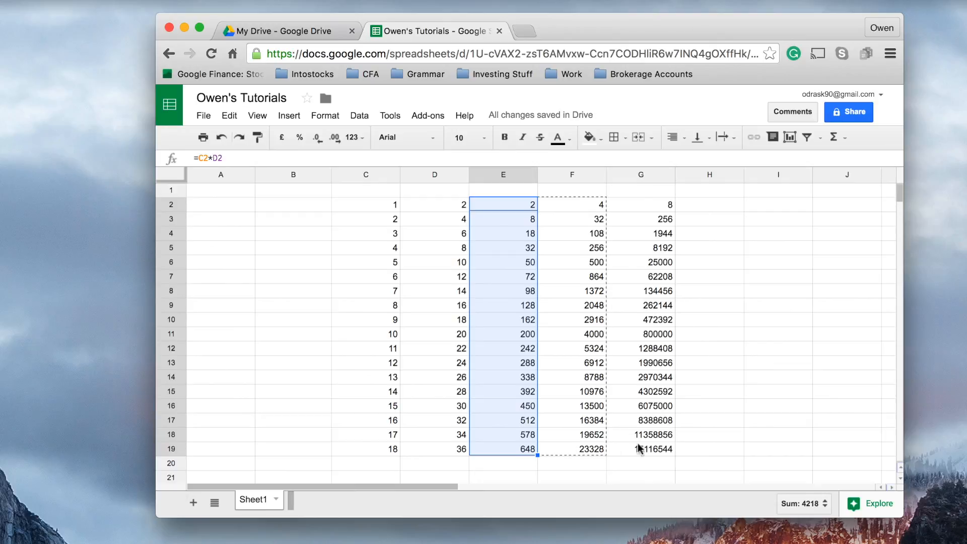
left_click_drag(538, 455, 519, 412)
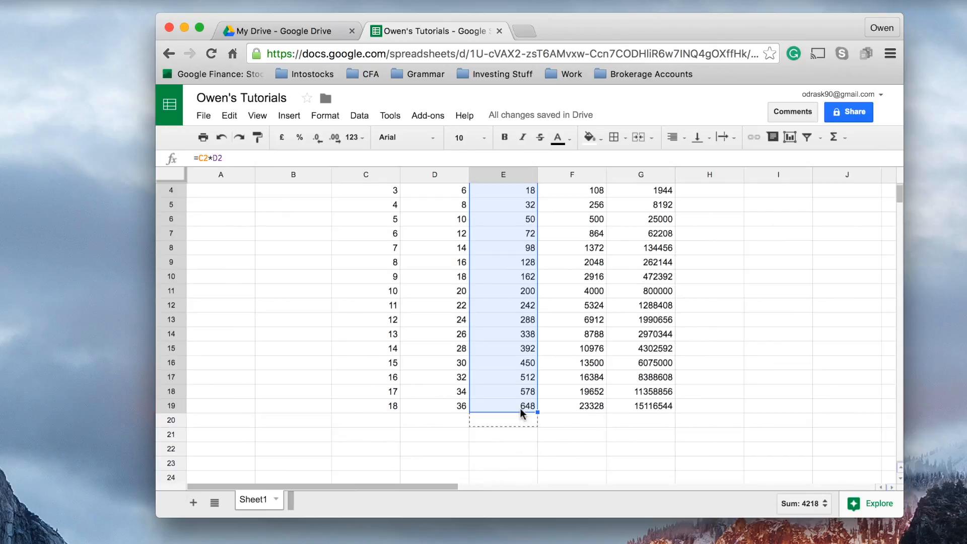
left_click_drag(462, 394, 511, 406)
scroll(511, 405, "up", 3)
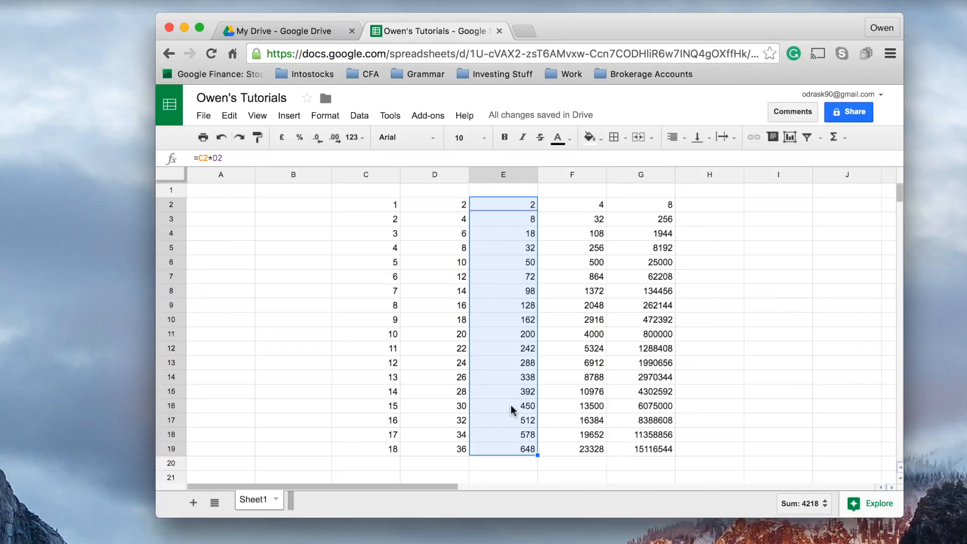
left_click(790, 413)
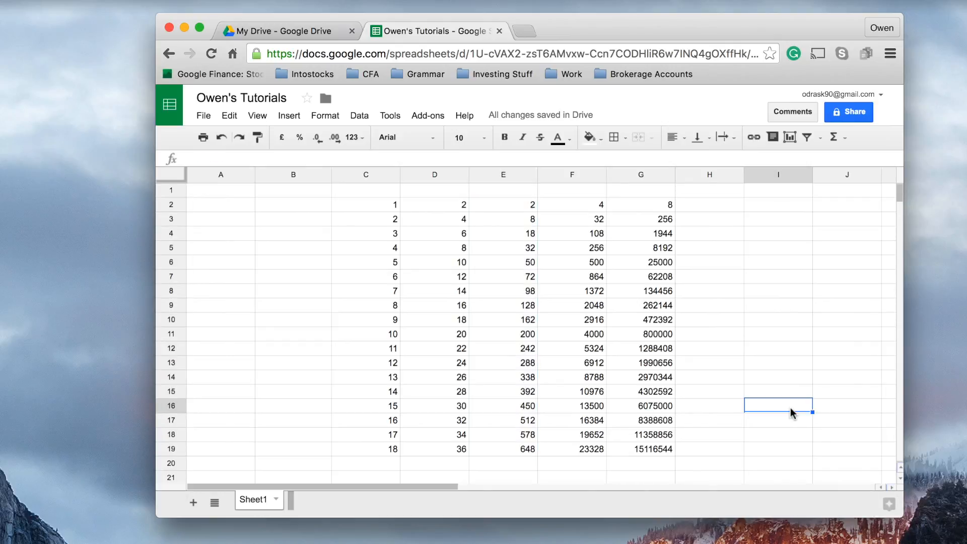